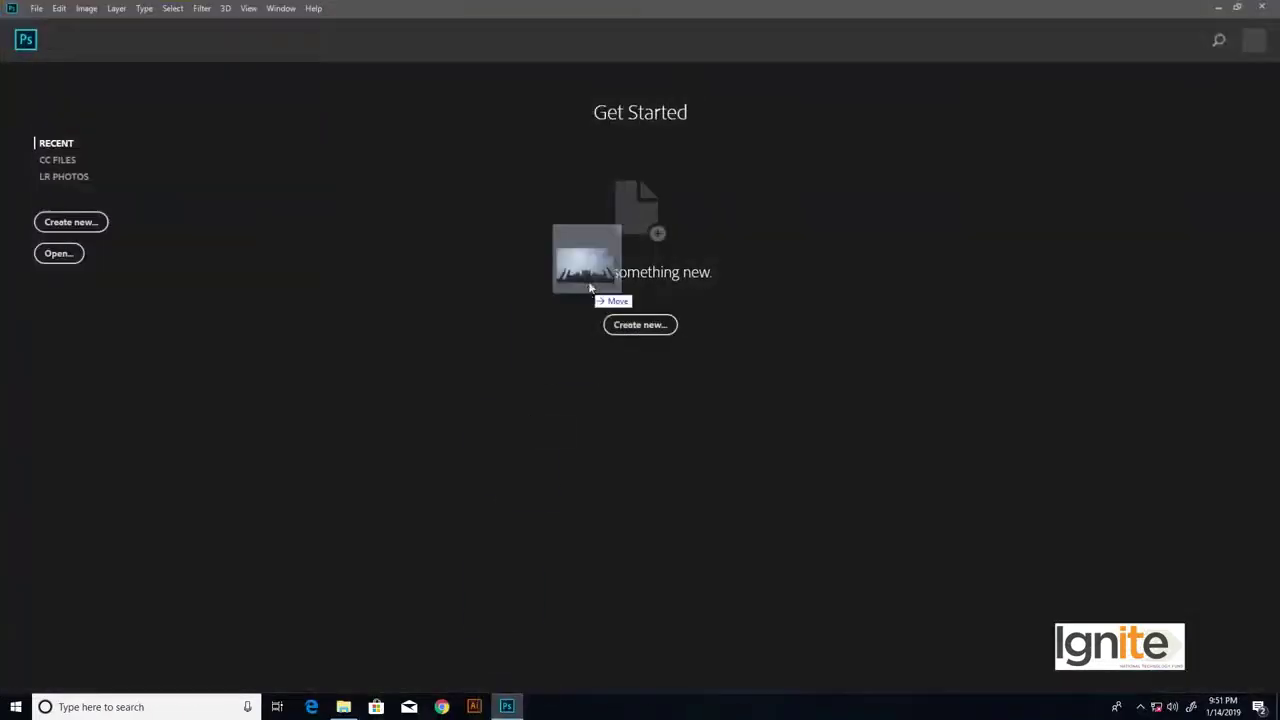
Open the mosque photo IMG_0529 in Photoshop and view it in full screen mode.
{"action": "left_click_drag", "start_coordinate": [507, 705], "coordinate": [613, 239]}
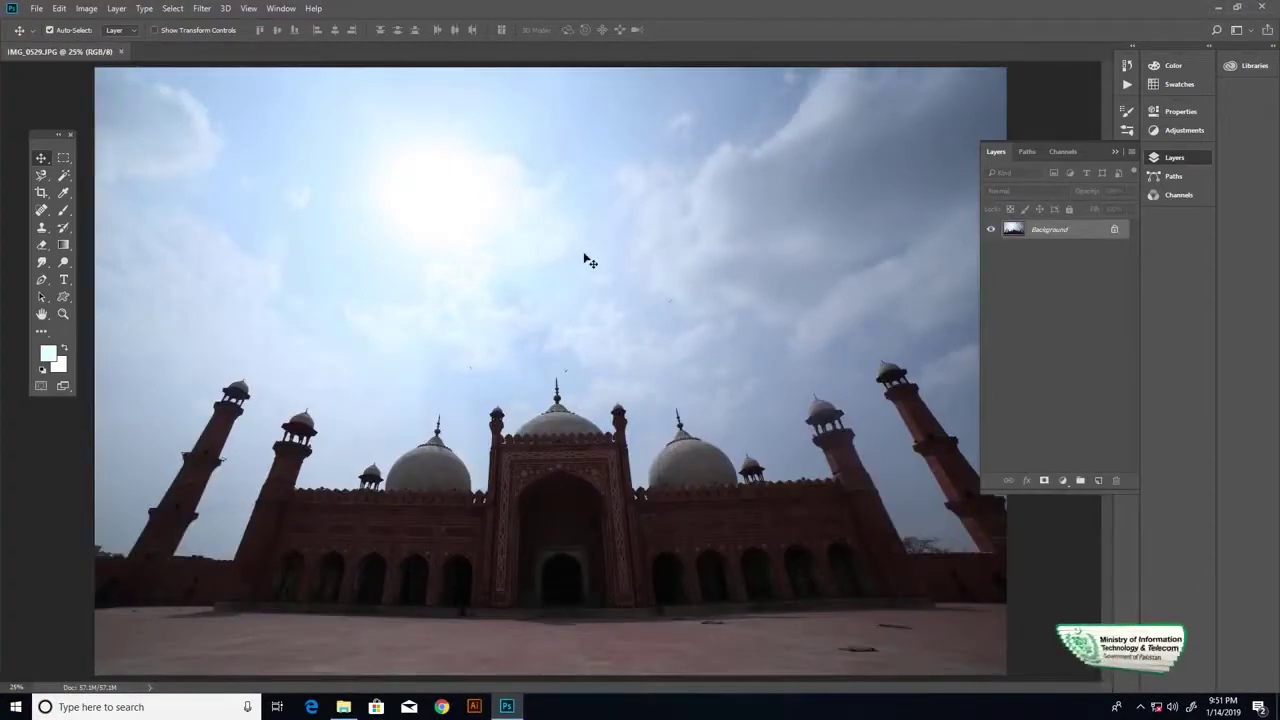
{"action": "key", "text": "f"}
{"action": "left_click_drag", "start_coordinate": [584, 275], "coordinate": [548, 273]}
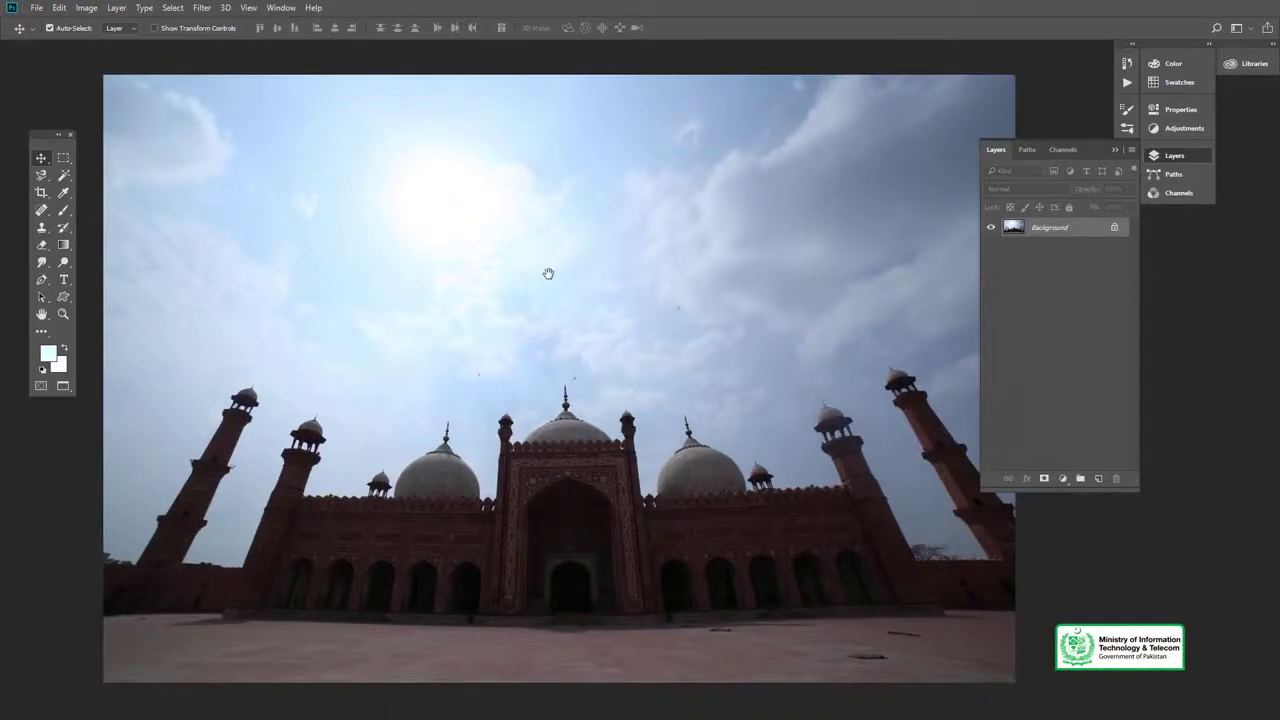
{"action": "left_click_drag", "start_coordinate": [559, 289], "coordinate": [527, 277]}
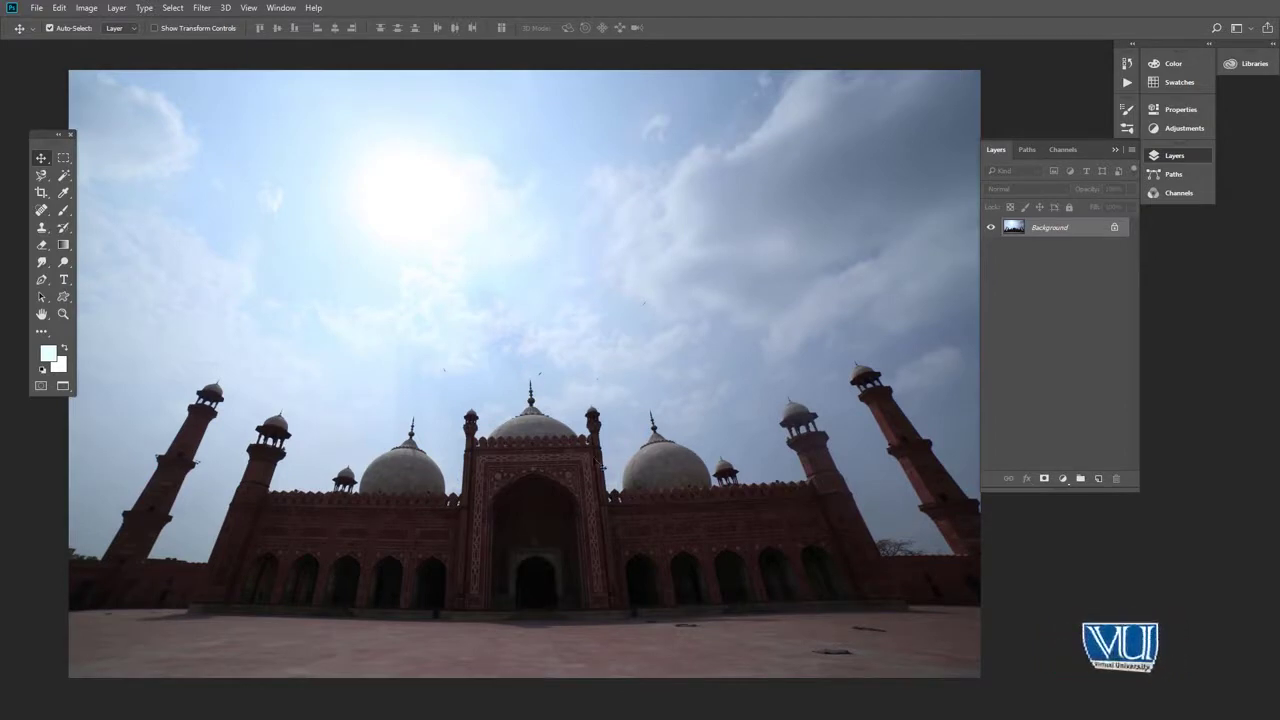
{"action": "left_click_drag", "start_coordinate": [552, 448], "coordinate": [544, 438]}
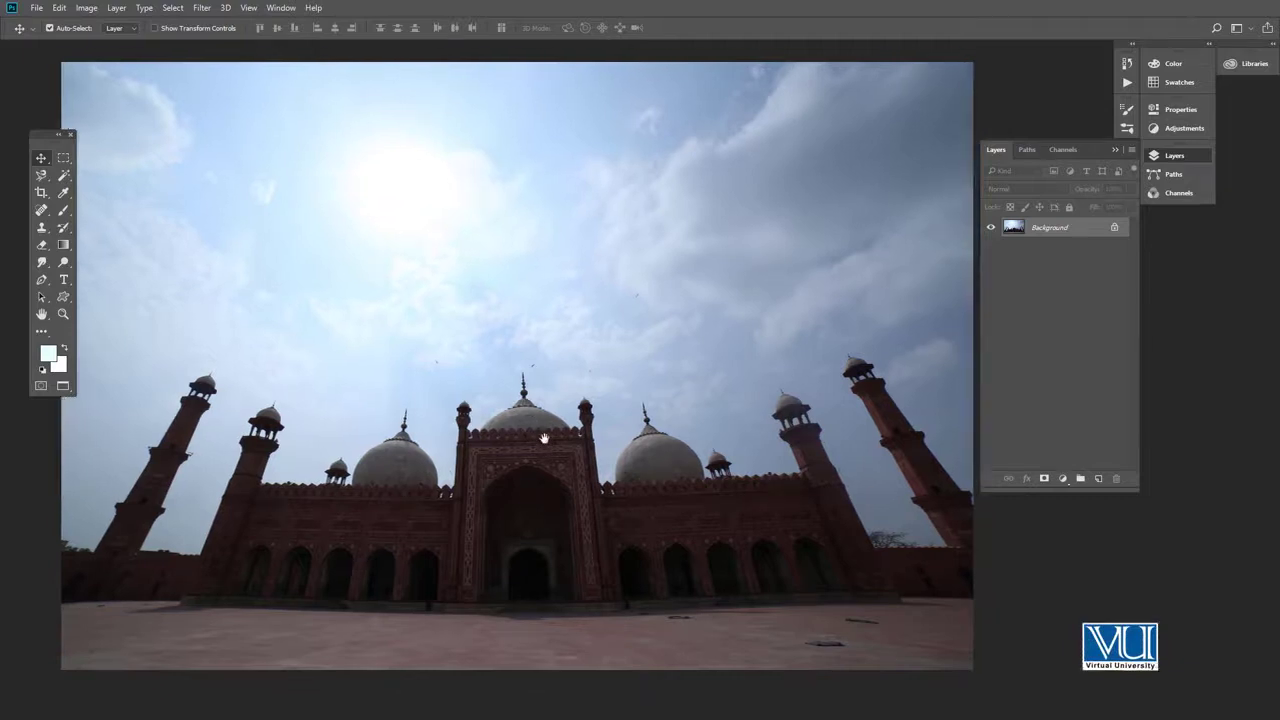
Convert the locked Background into an editable layer named Layer 0.
{"action": "double_click", "coordinate": [1052, 231]}
{"action": "left_click", "coordinate": [753, 226]}
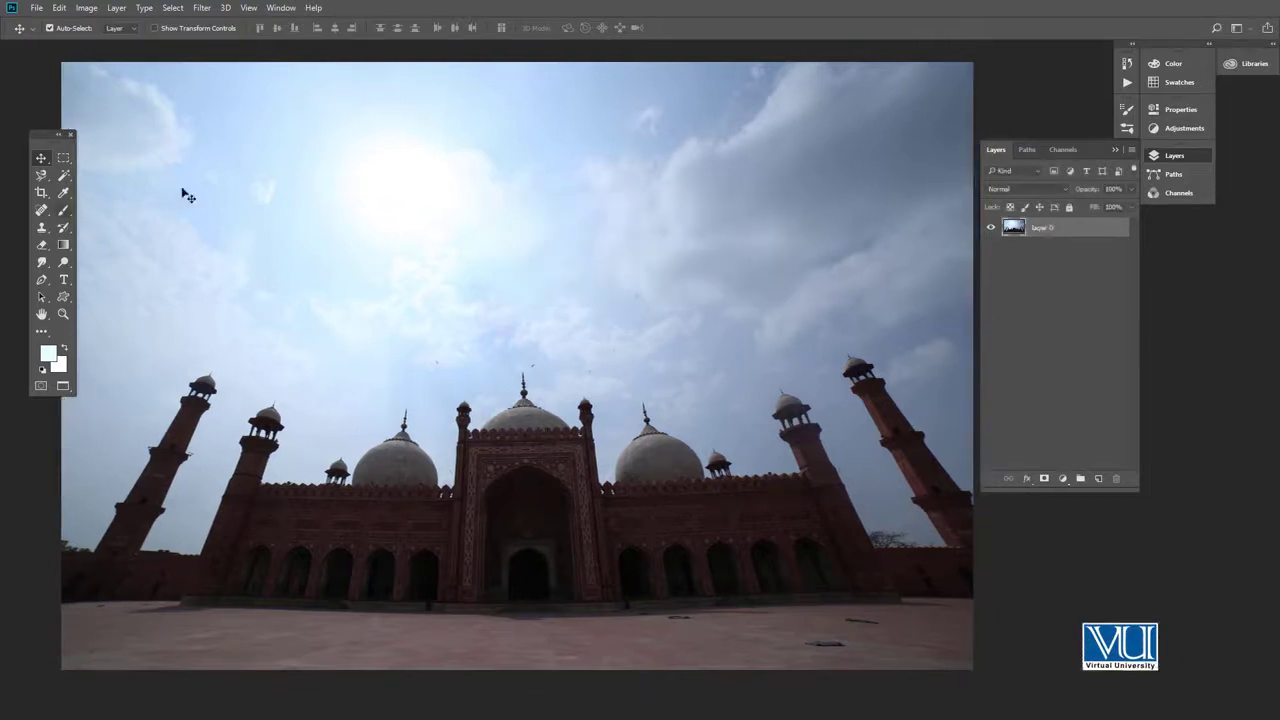
{"action": "mouse_move", "coordinate": [425, 226]}
{"action": "left_mouse_down"}
{"action": "mouse_move", "coordinate": [417, 214]}
{"action": "mouse_move", "coordinate": [429, 224]}
{"action": "left_mouse_up"}
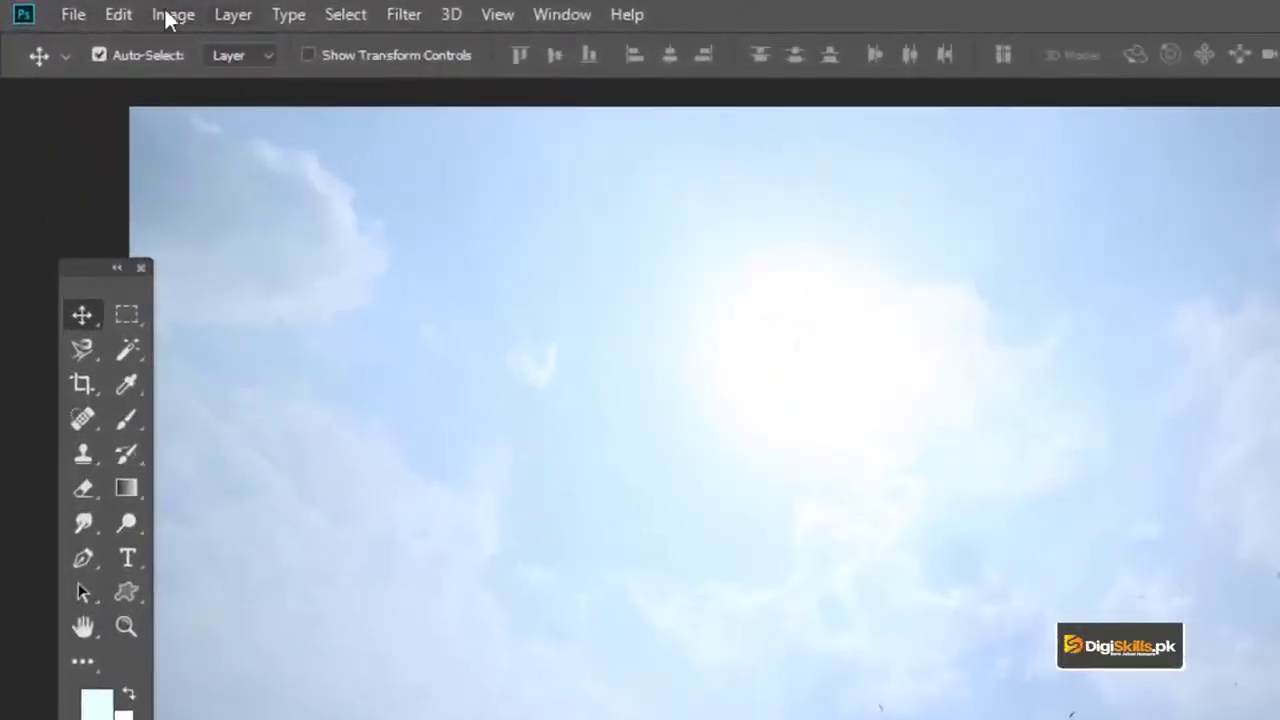
Show the Image > Adjustments list with Brightness/Contrast, Levels and Curves.
{"action": "left_click", "coordinate": [170, 20]}
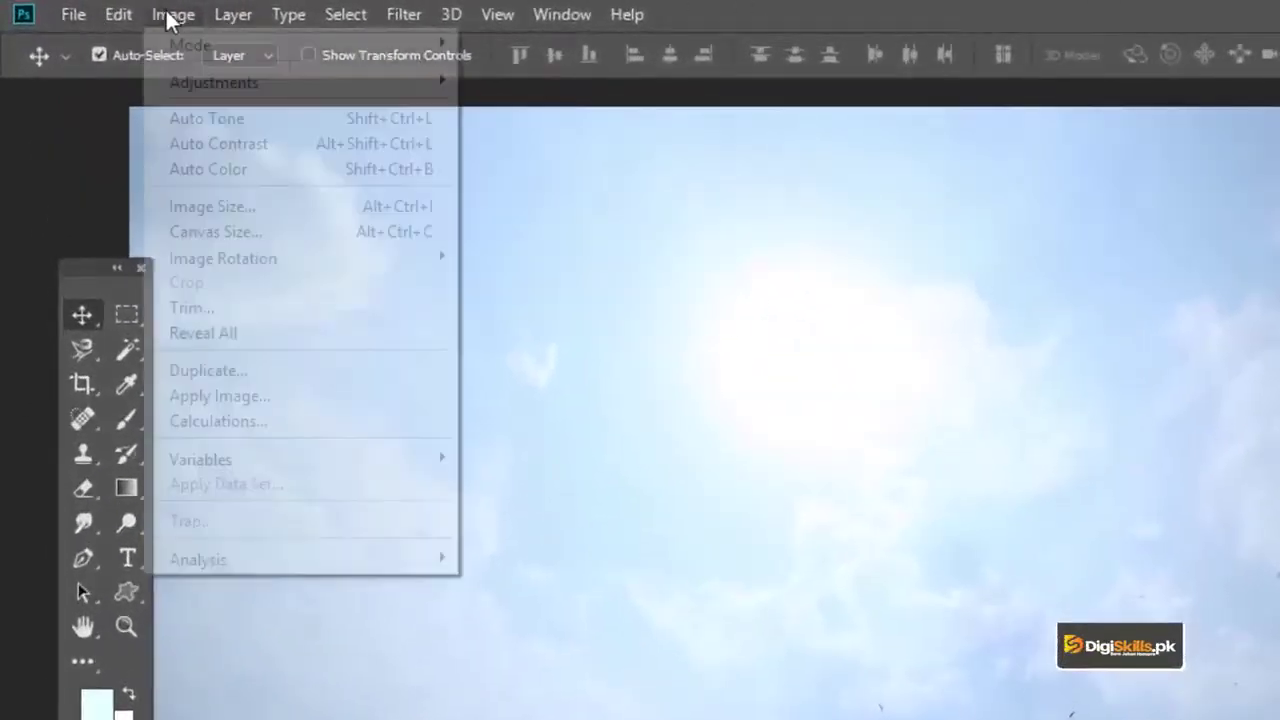
{"action": "mouse_move", "coordinate": [213, 82]}
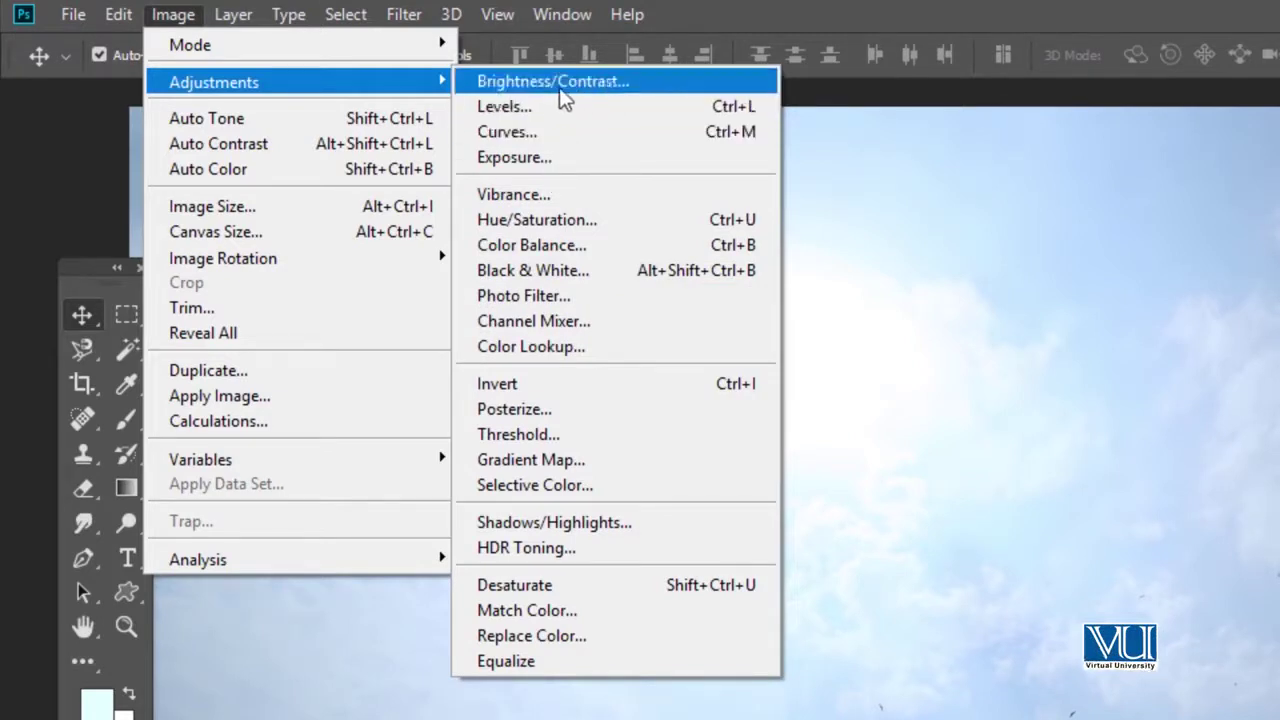
Open Brightness/Contrast, move it aside, and preview brightness values, ending at Brightness 2, Contrast 5.
{"action": "left_click", "coordinate": [561, 89]}
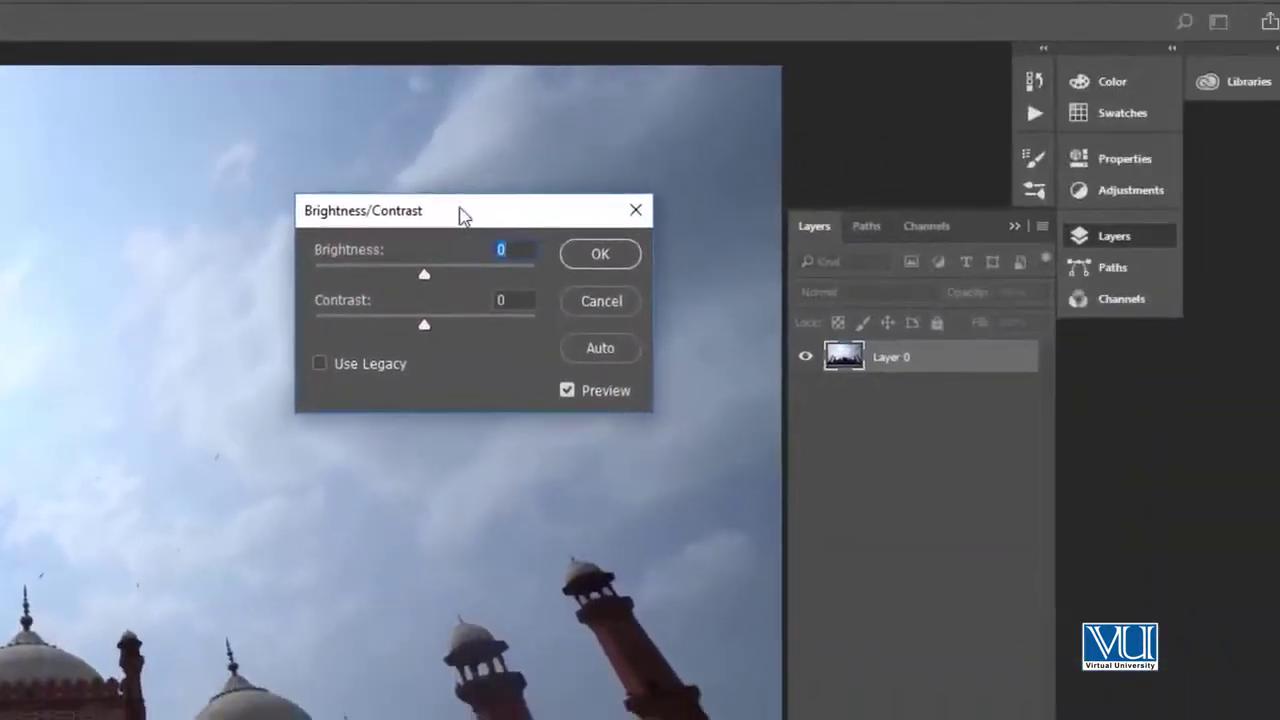
{"action": "left_click_drag", "start_coordinate": [444, 222], "coordinate": [452, 174]}
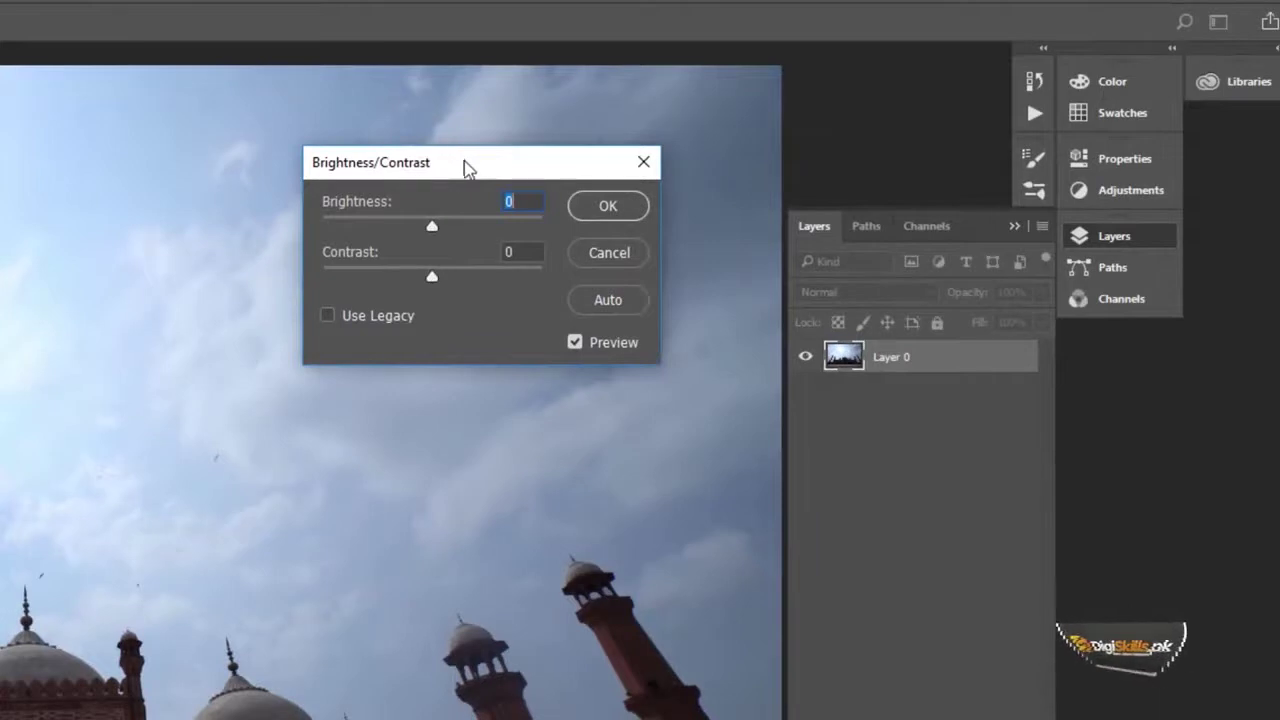
{"action": "left_click_drag", "start_coordinate": [466, 168], "coordinate": [487, 145]}
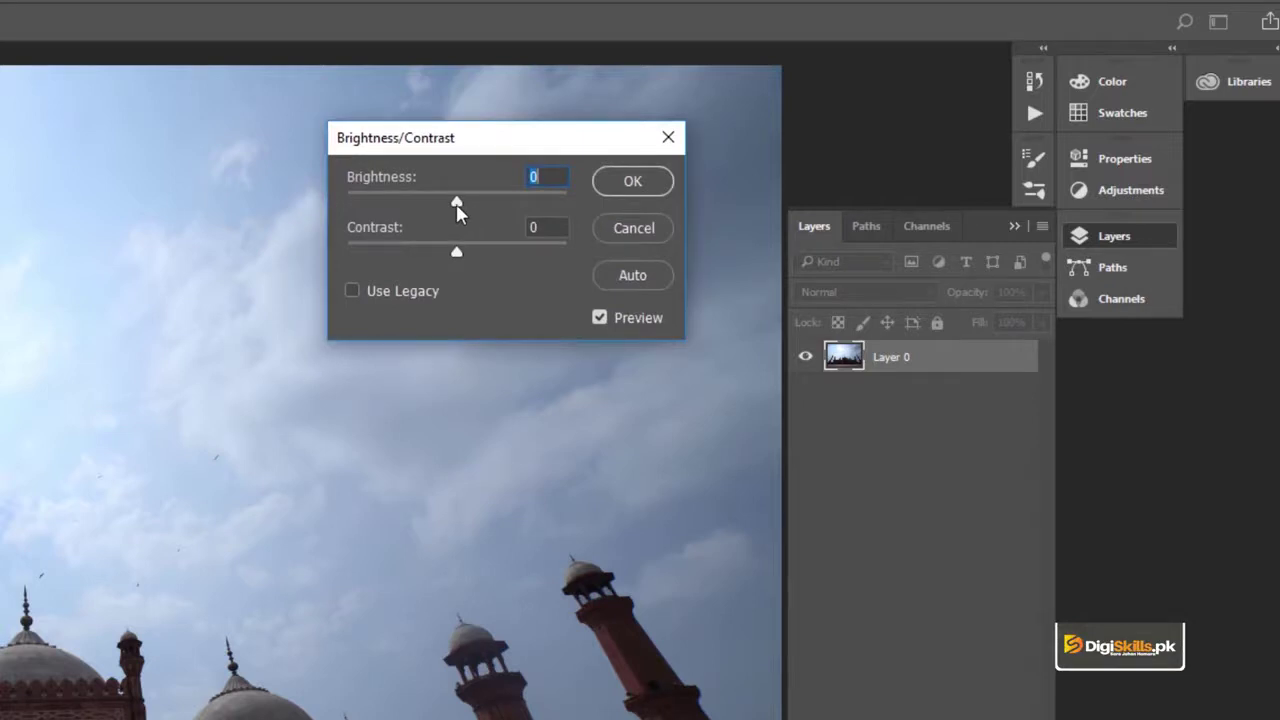
{"action": "mouse_move", "coordinate": [456, 201]}
{"action": "left_mouse_down"}
{"action": "mouse_move", "coordinate": [504, 207]}
{"action": "mouse_move", "coordinate": [430, 206]}
{"action": "mouse_move", "coordinate": [462, 206]}
{"action": "left_mouse_up"}
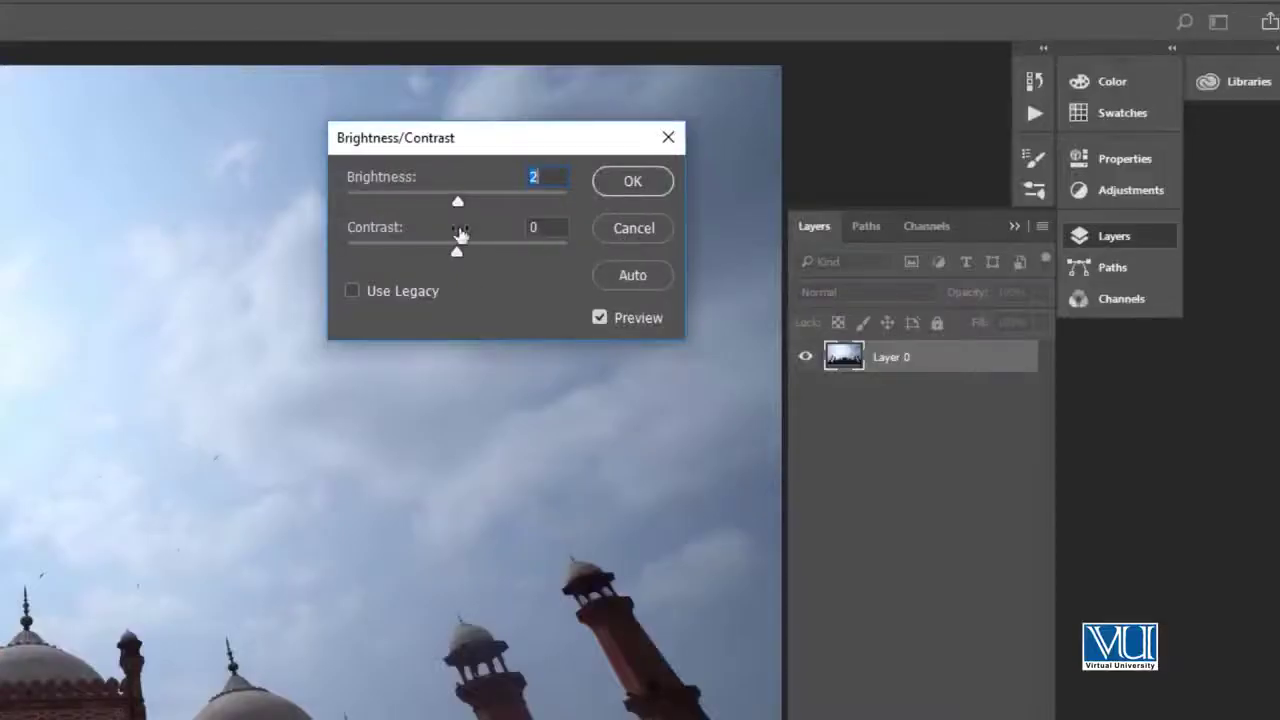
{"action": "left_click_drag", "start_coordinate": [461, 198], "coordinate": [570, 207]}
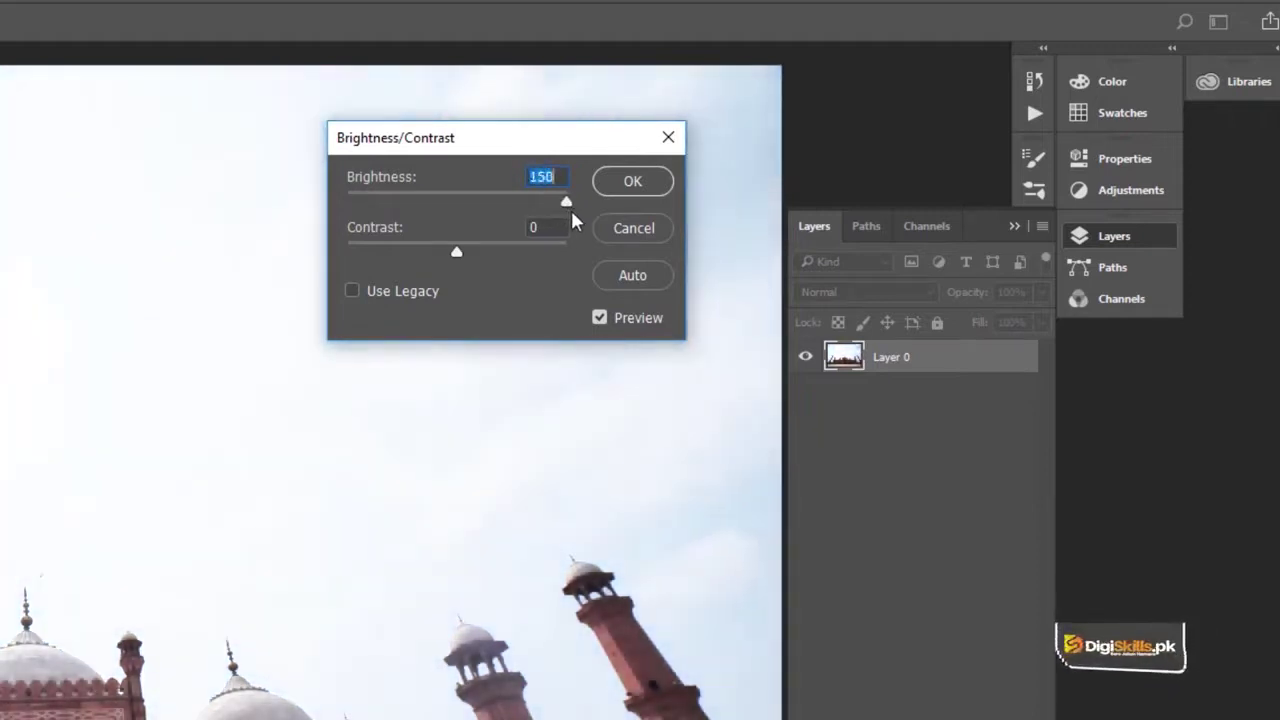
{"action": "mouse_move", "coordinate": [560, 222]}
{"action": "left_mouse_down"}
{"action": "mouse_move", "coordinate": [451, 212]}
{"action": "mouse_move", "coordinate": [461, 227]}
{"action": "mouse_move", "coordinate": [408, 260]}
{"action": "mouse_move", "coordinate": [581, 258]}
{"action": "left_mouse_up"}
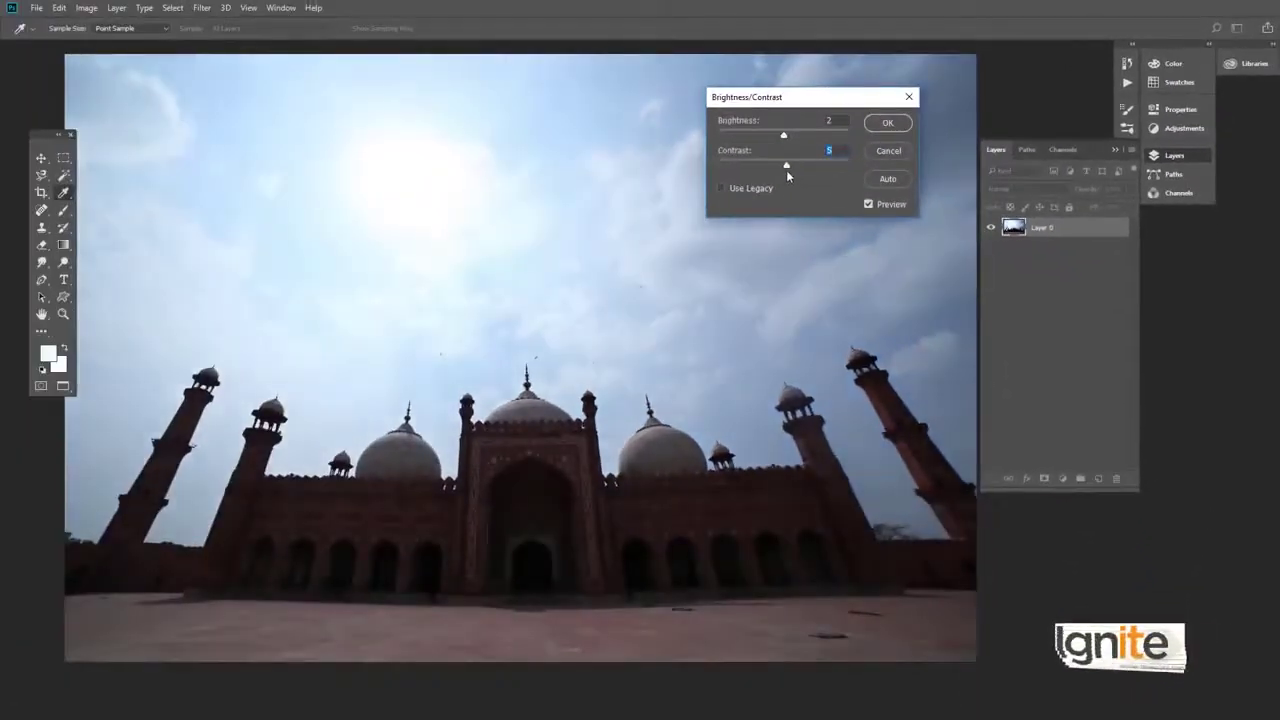
Apply Brightness 18 and Contrast 11 directly to Layer 0.
{"action": "key", "text": "Down"}
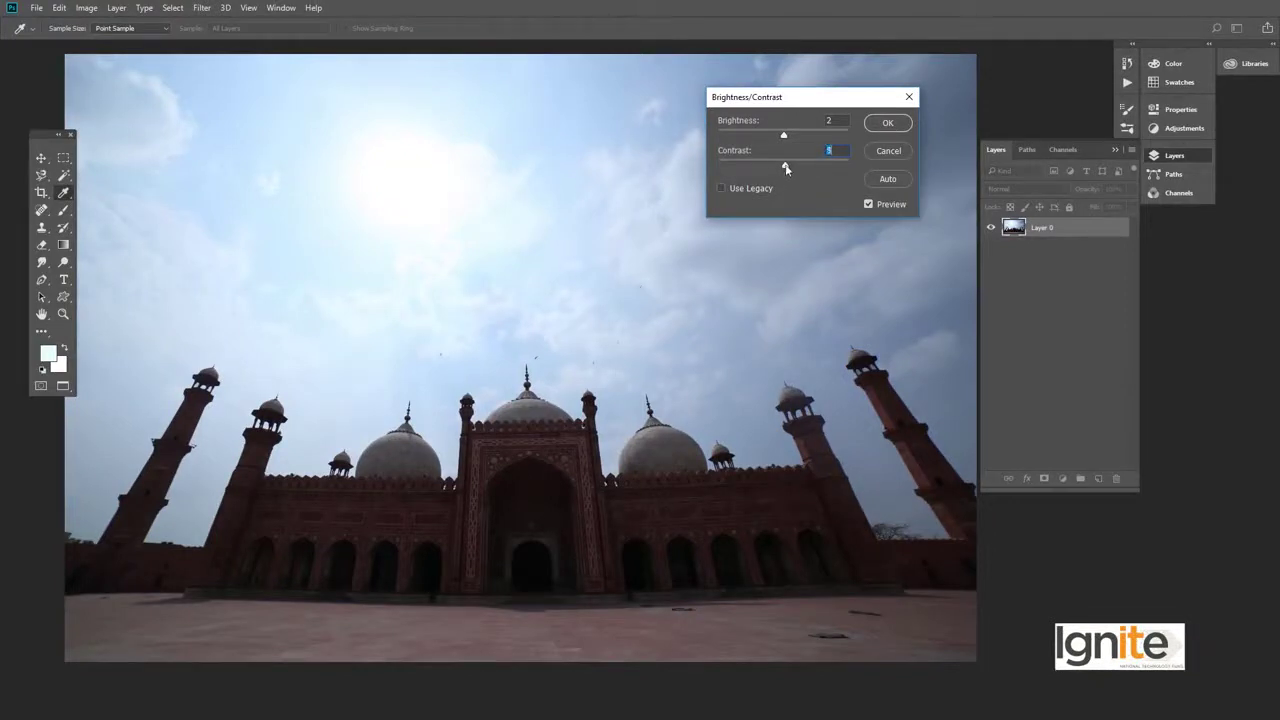
{"action": "left_click_drag", "start_coordinate": [797, 103], "coordinate": [801, 134]}
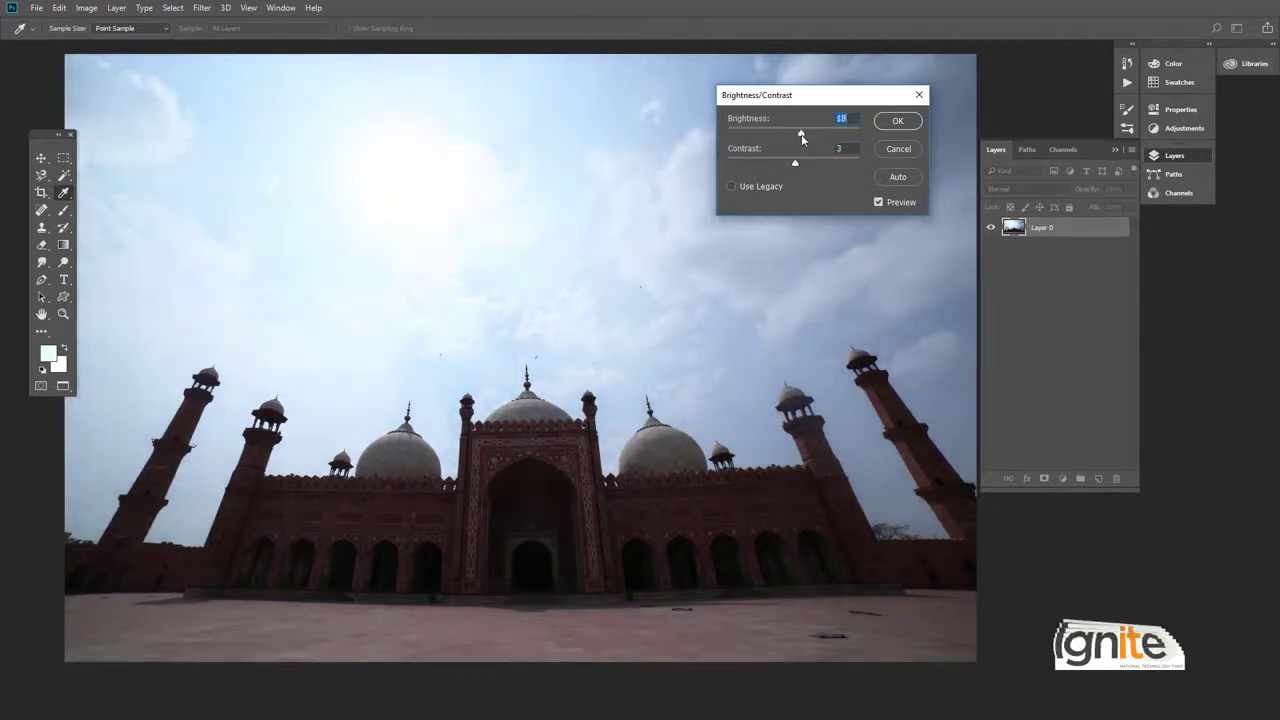
{"action": "left_click", "coordinate": [796, 165]}
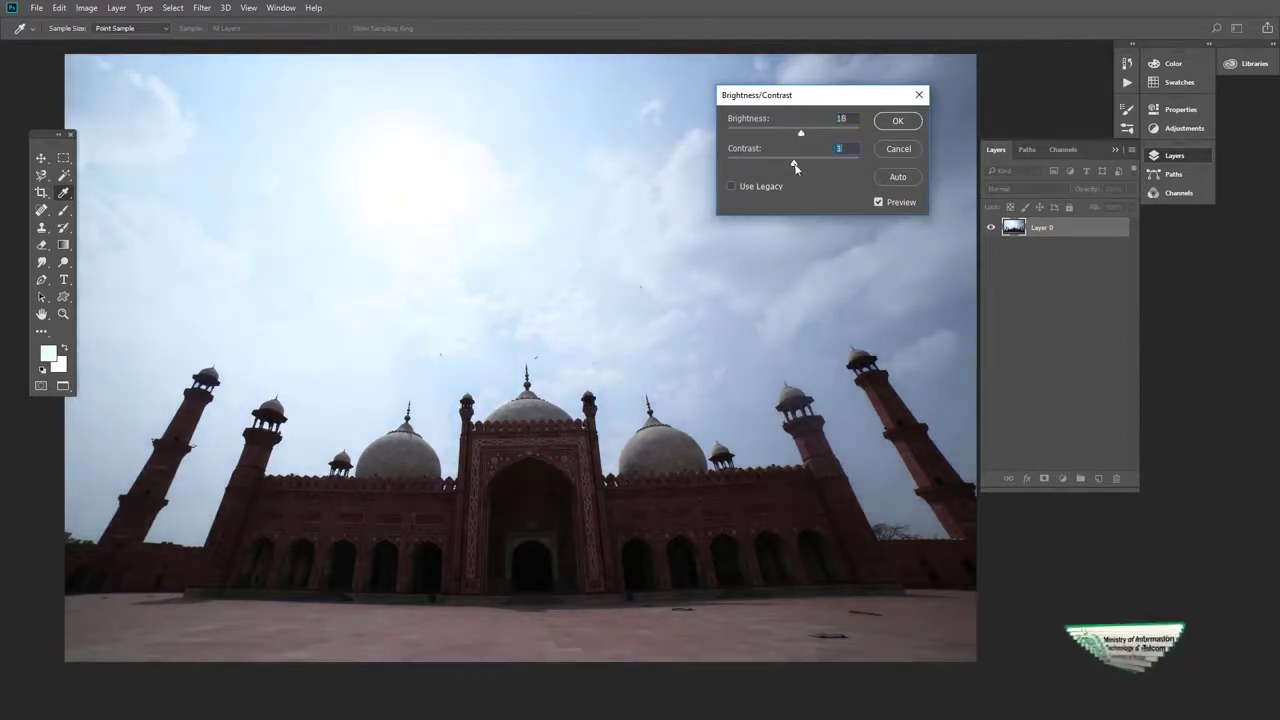
{"action": "left_click_drag", "start_coordinate": [798, 166], "coordinate": [800, 166]}
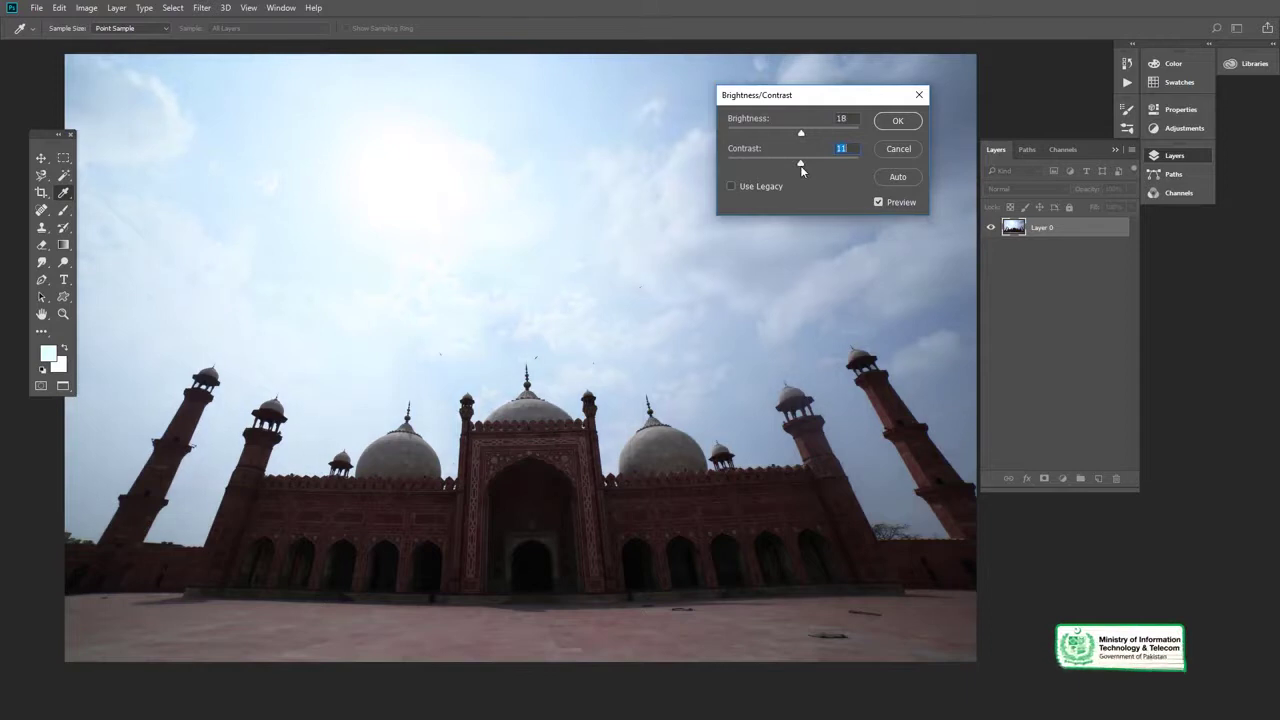
{"action": "left_click", "coordinate": [885, 121]}
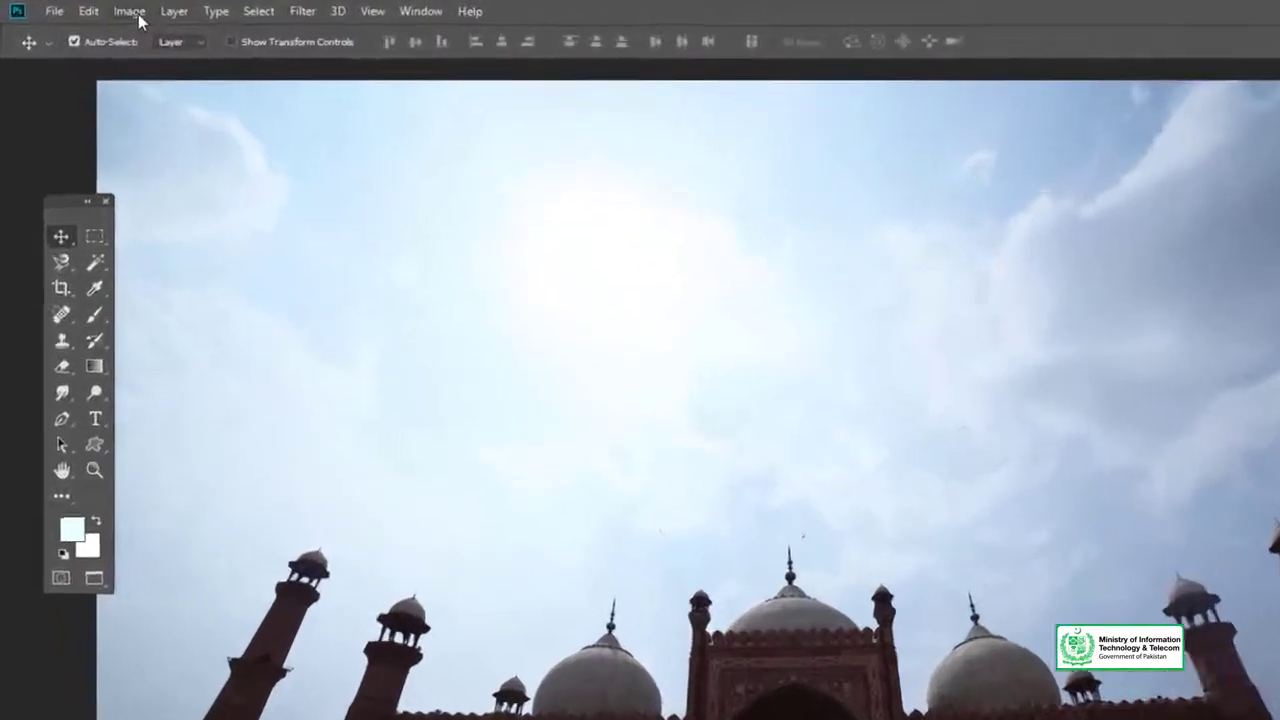
{"action": "left_click", "coordinate": [86, 7]}
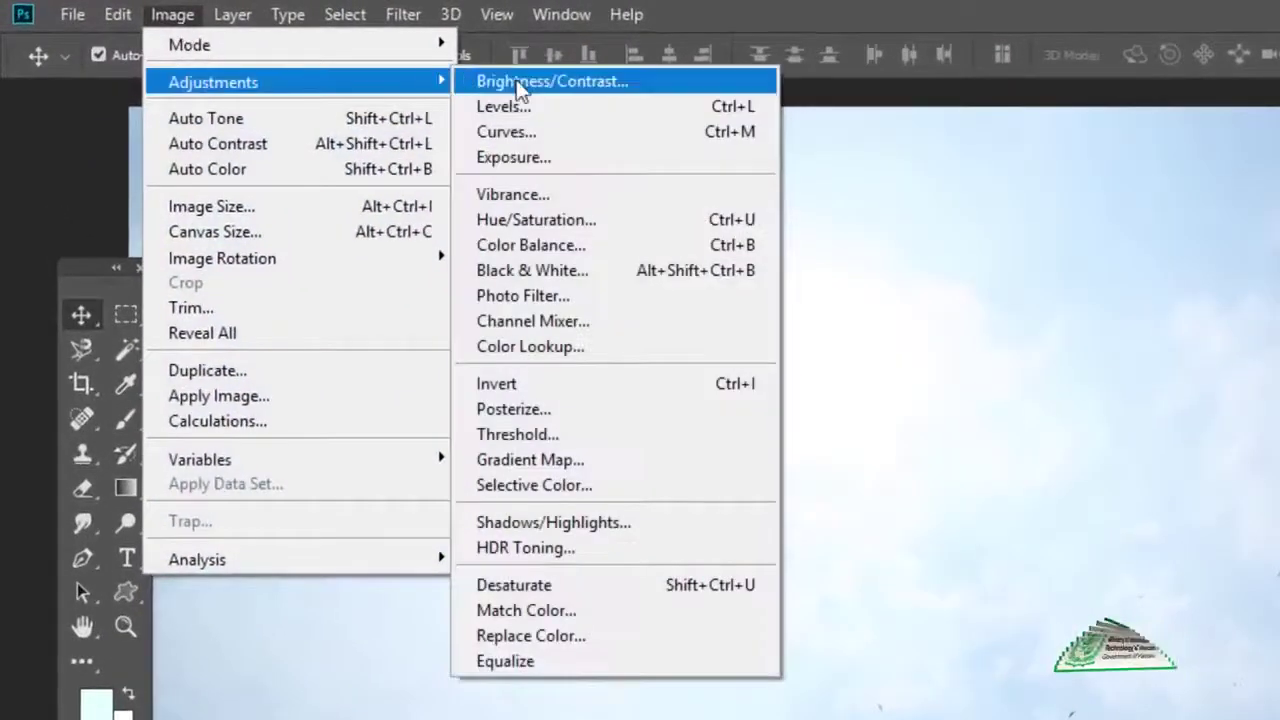
{"action": "mouse_move", "coordinate": [213, 82]}
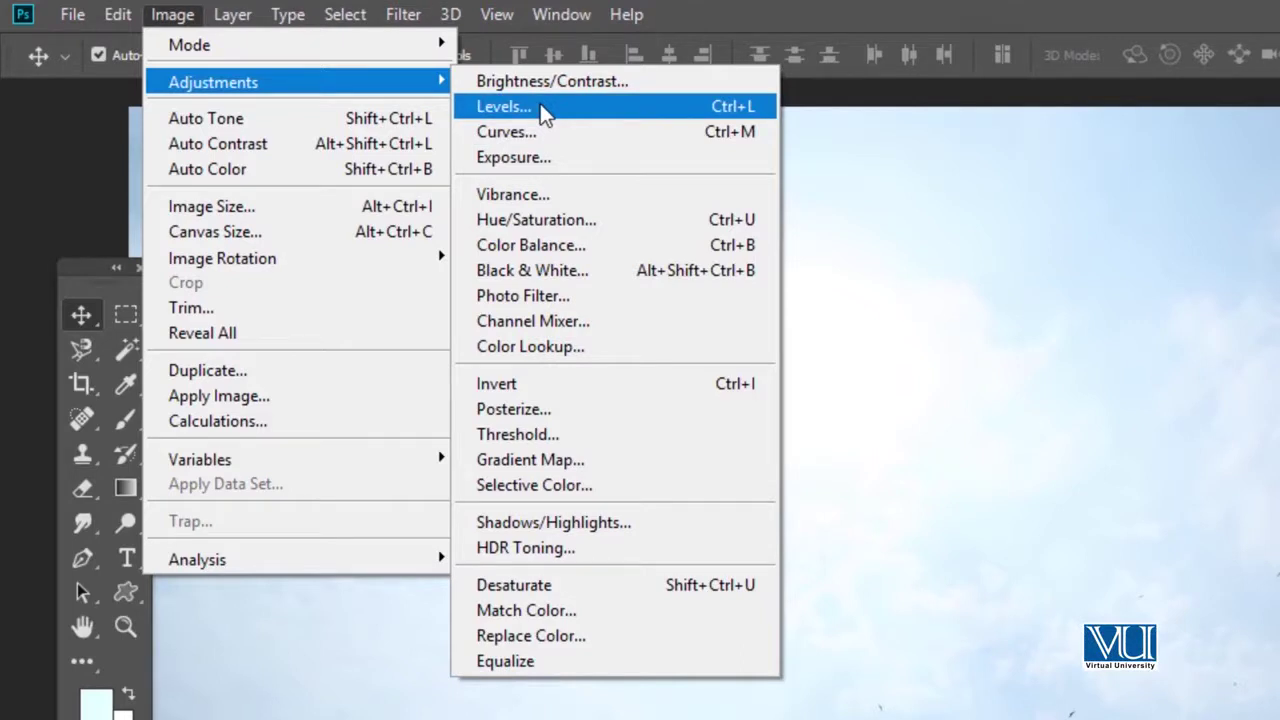
{"action": "left_click", "coordinate": [180, 15]}
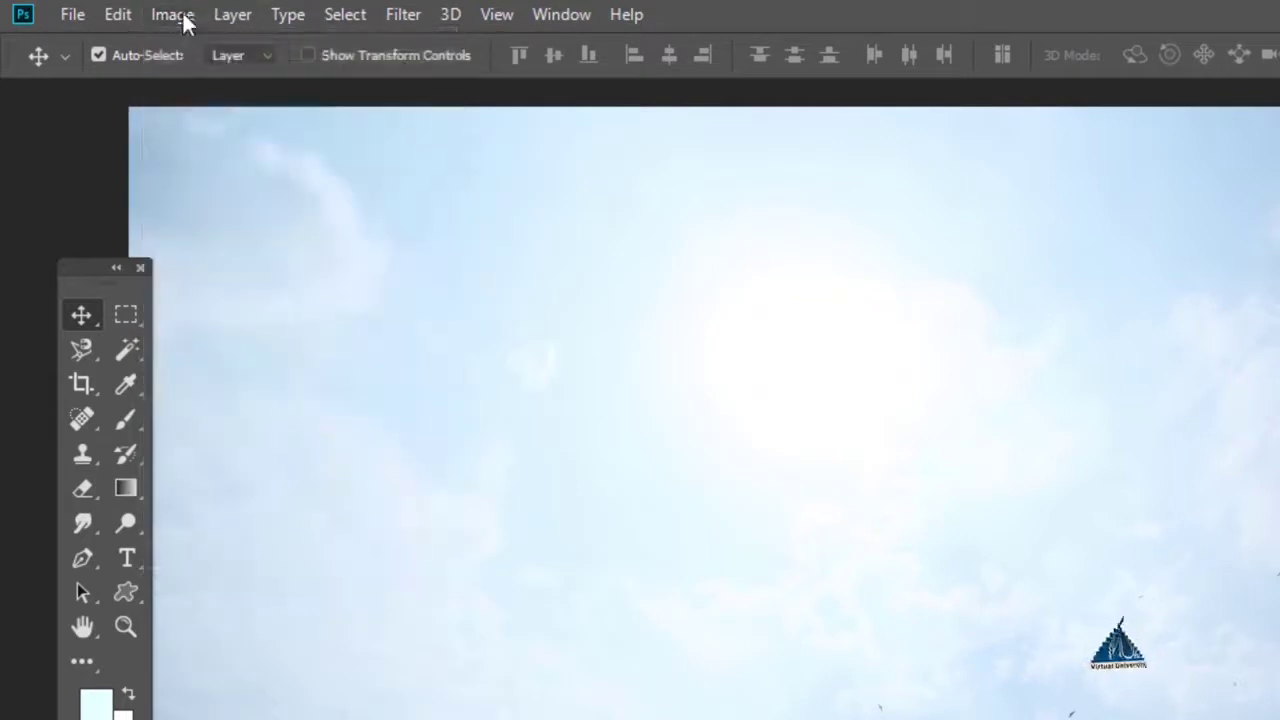
{"action": "left_click", "coordinate": [170, 20]}
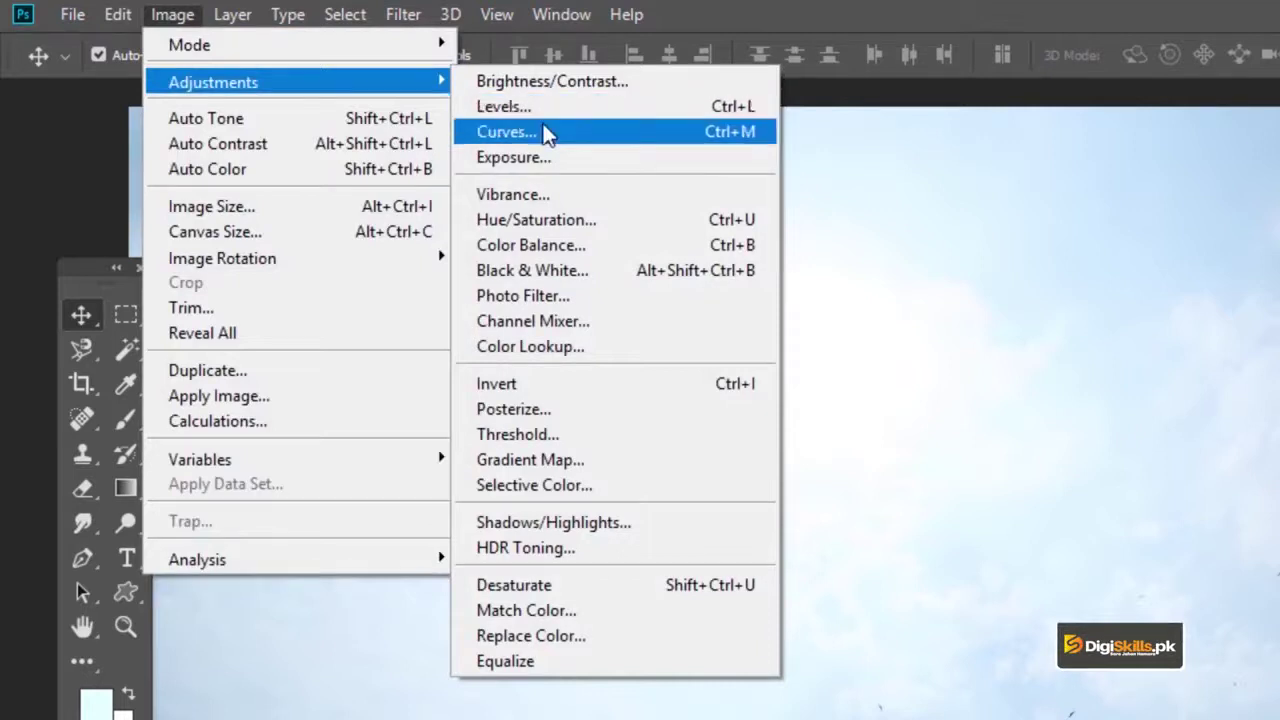
{"action": "left_click", "coordinate": [215, 16]}
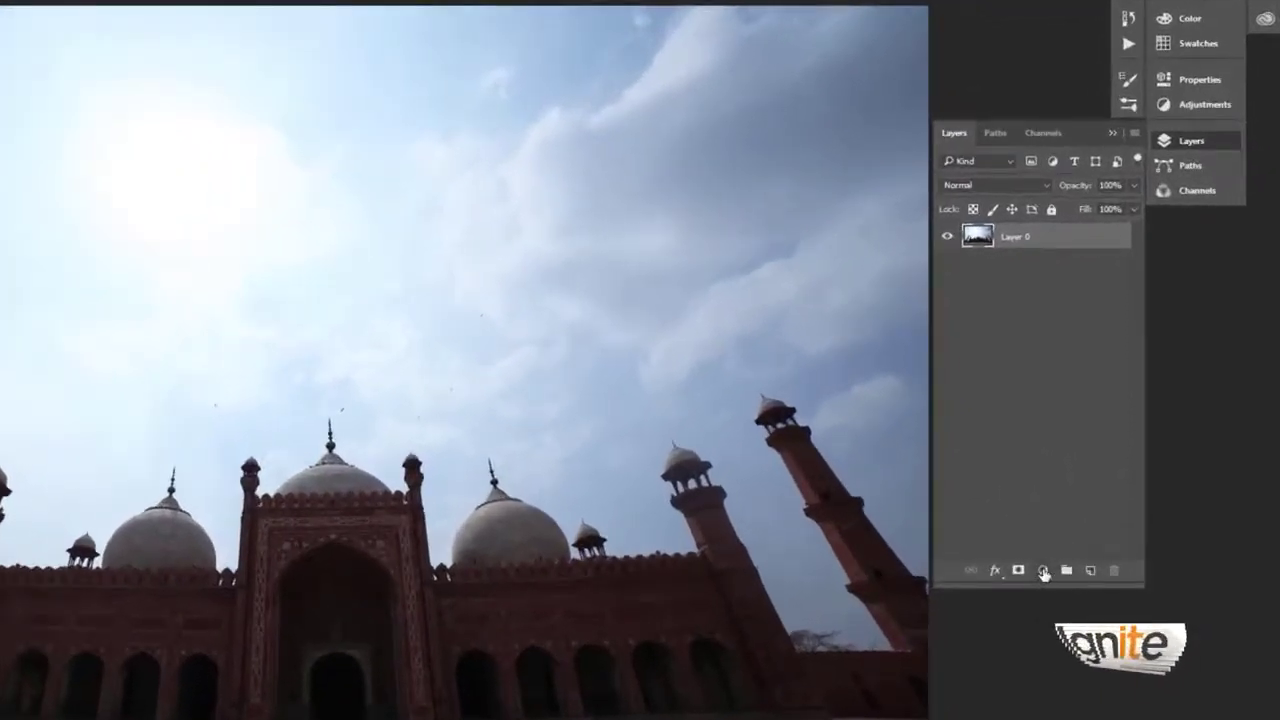
Try a Brightness/Contrast adjustment layer, undo the change, and bring up the Layers panel.
{"action": "left_click", "coordinate": [1043, 572]}
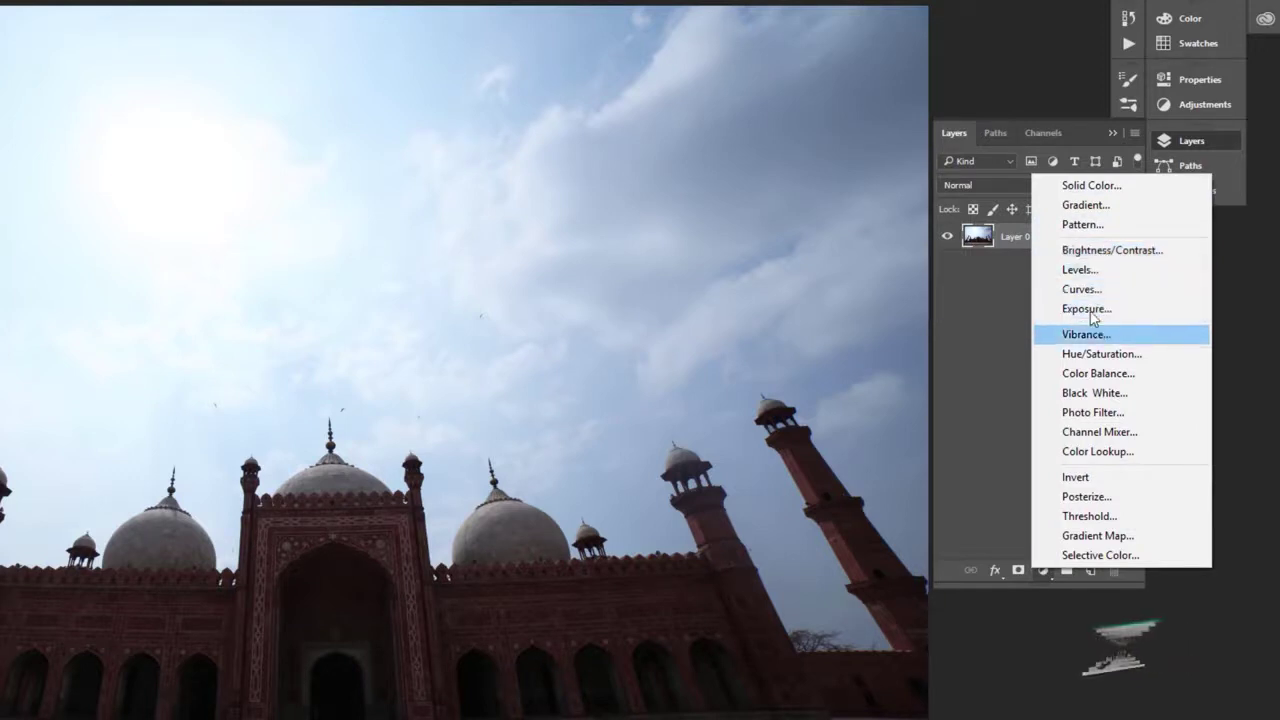
{"action": "left_click", "coordinate": [1107, 253]}
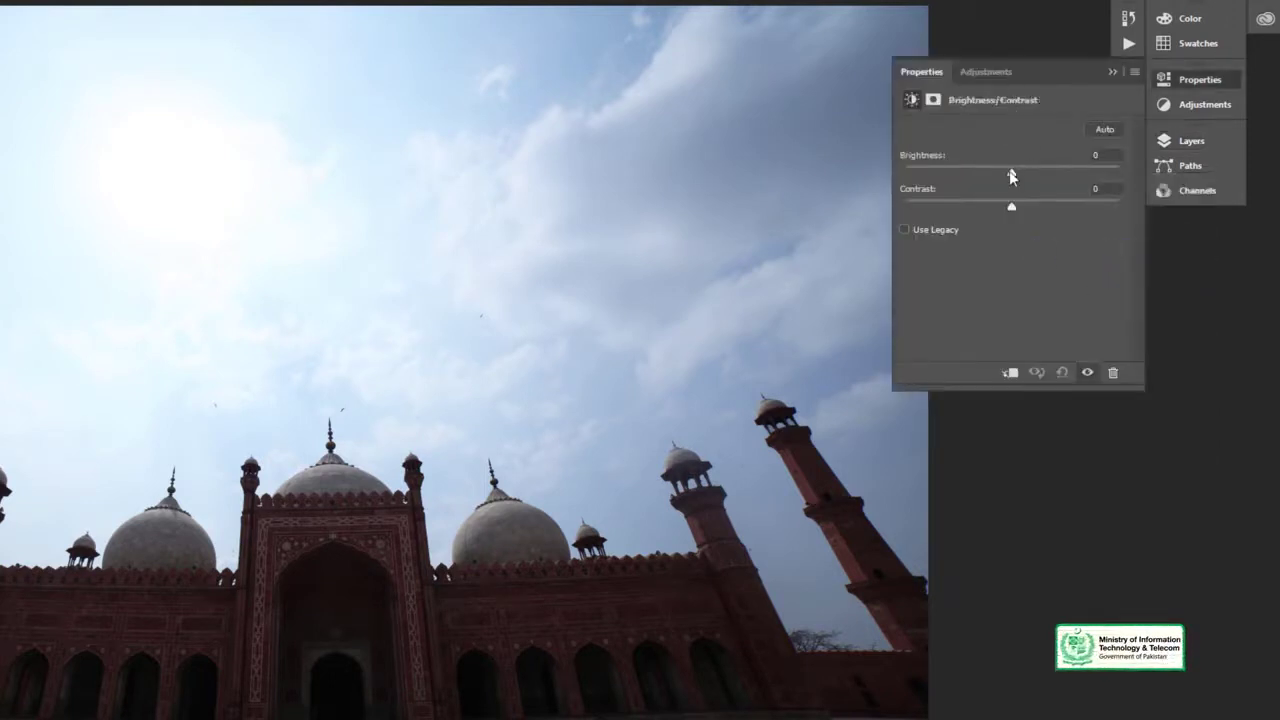
{"action": "mouse_move", "coordinate": [1014, 172]}
{"action": "left_mouse_down"}
{"action": "mouse_move", "coordinate": [1028, 174]}
{"action": "mouse_move", "coordinate": [1008, 174]}
{"action": "left_mouse_up"}
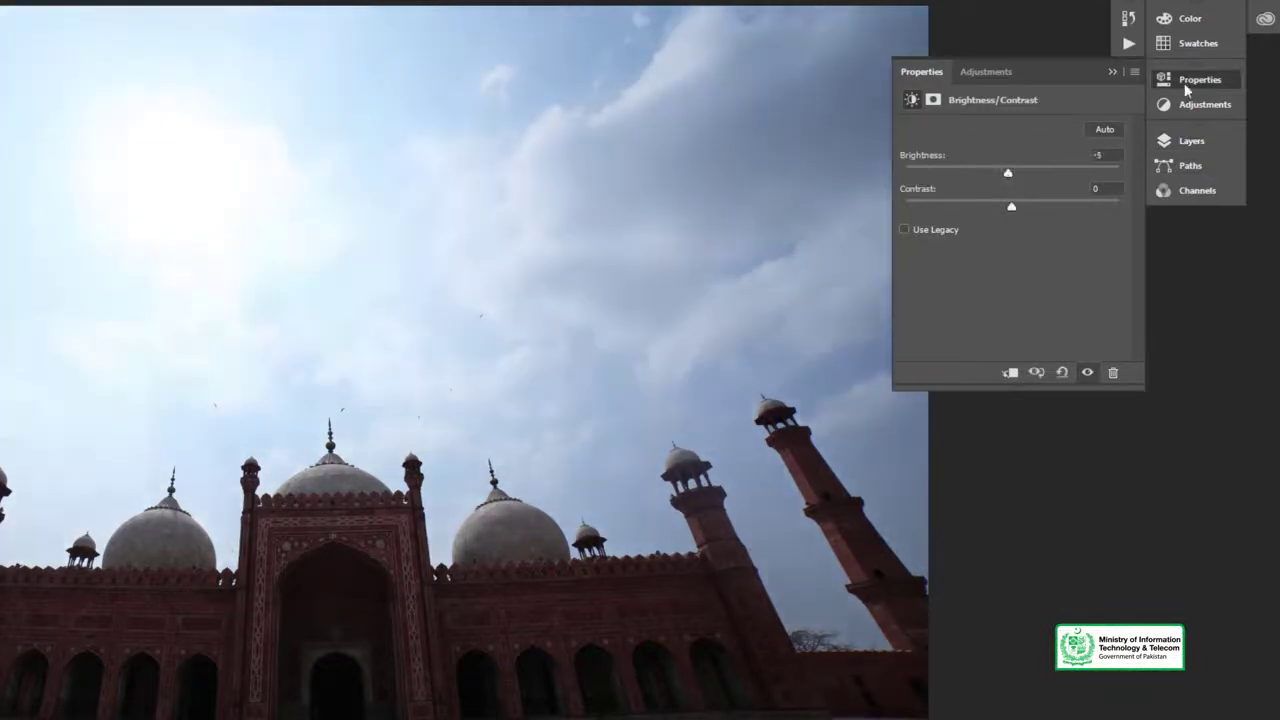
{"action": "left_click", "coordinate": [1186, 84]}
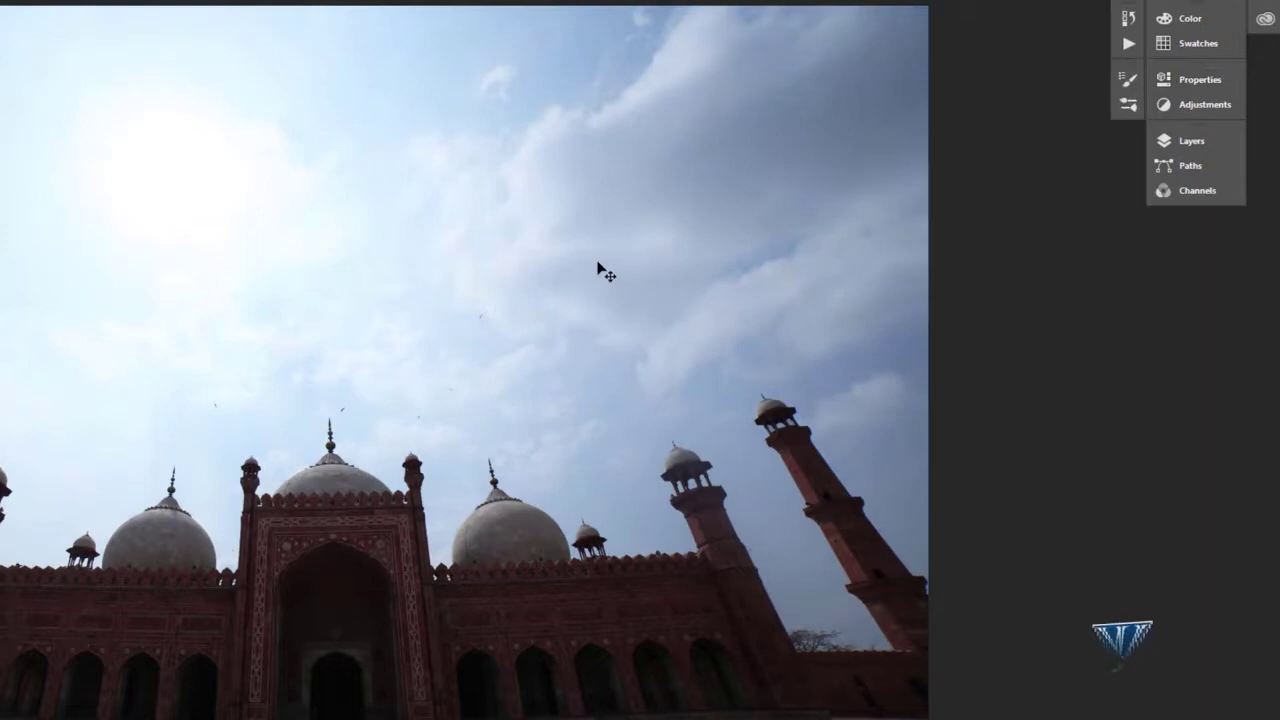
{"action": "key", "text": "ctrl+z"}
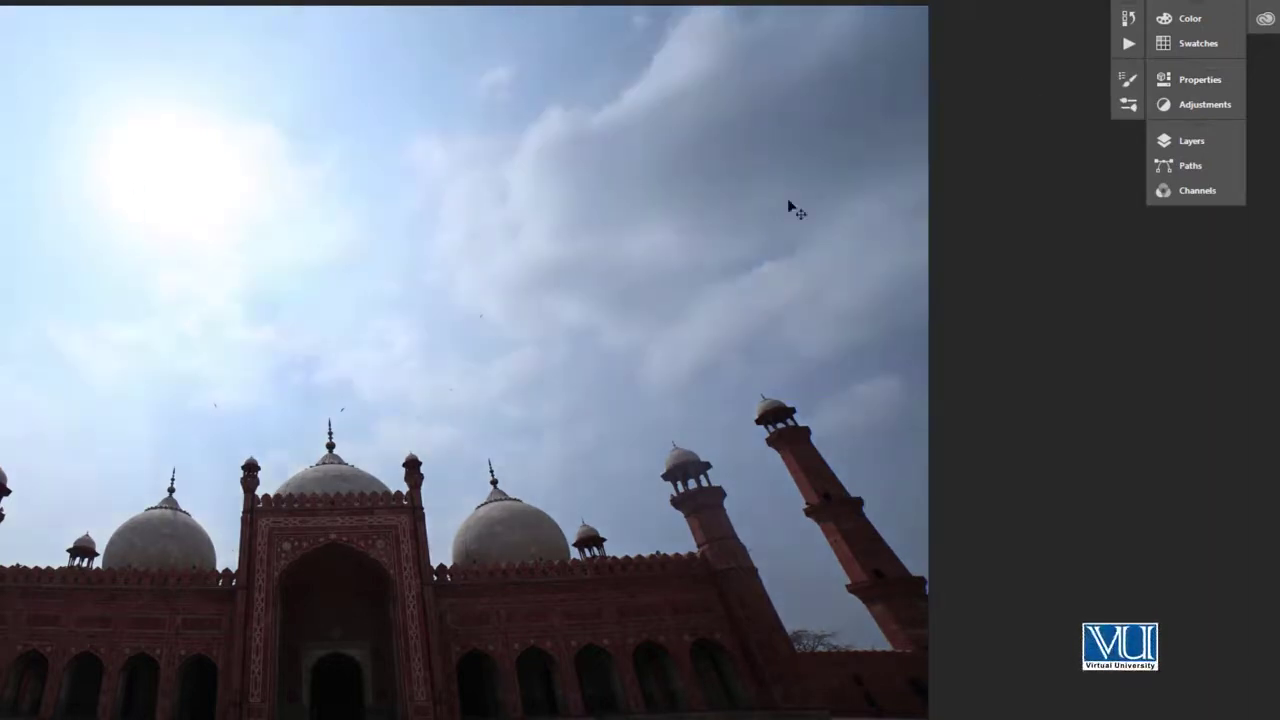
{"action": "key", "text": "F7"}
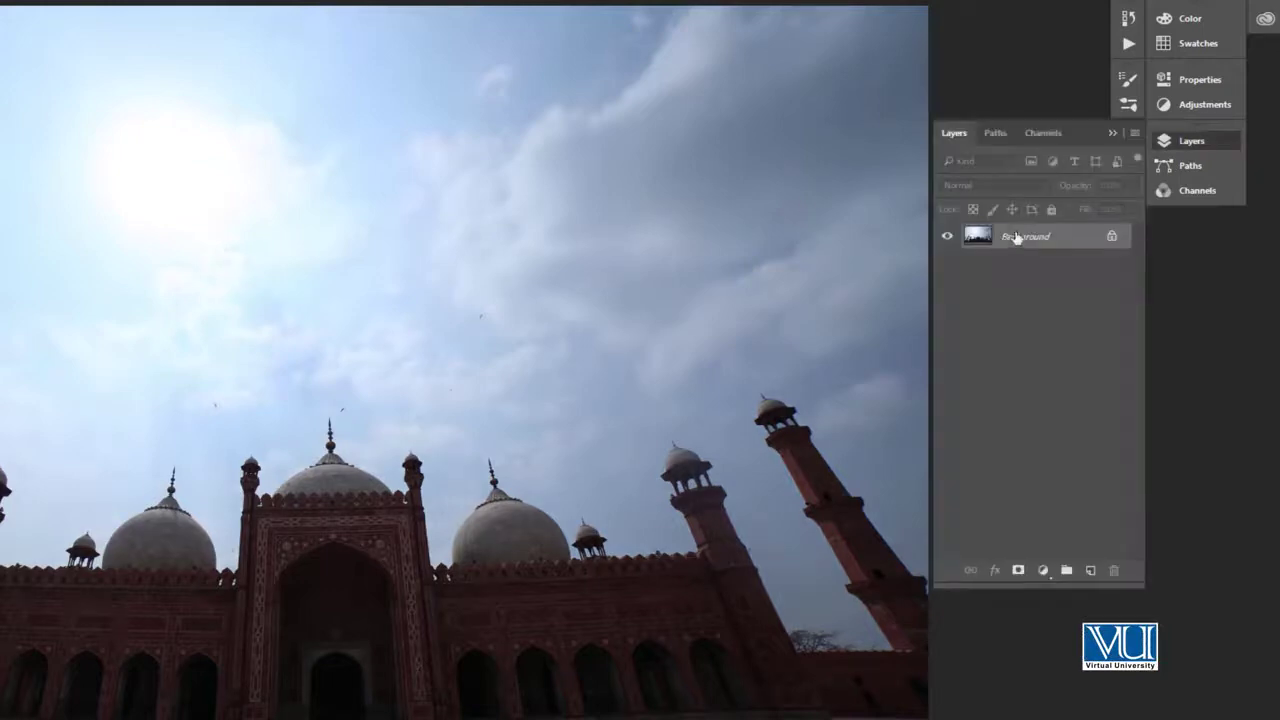
Unlock the Background as Layer 0, undoing an accidentally added layer mask.
{"action": "double_click", "coordinate": [1018, 237]}
{"action": "left_click", "coordinate": [628, 238]}
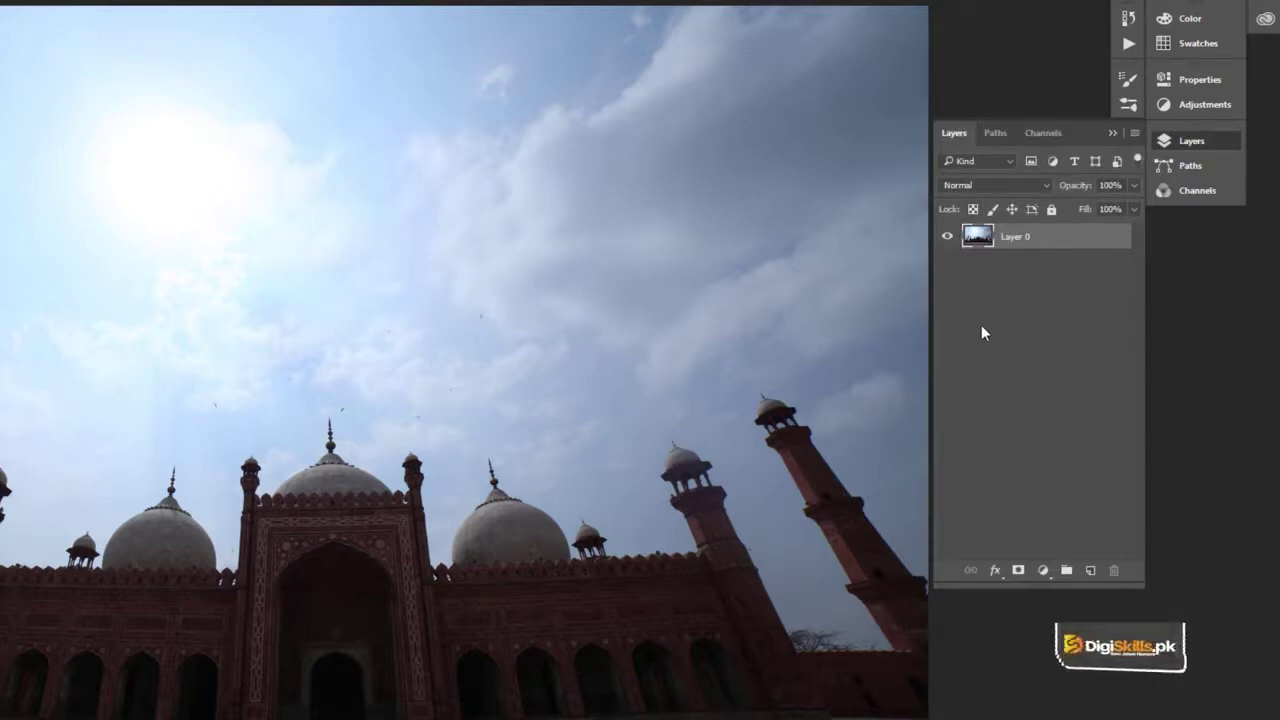
{"action": "left_click", "coordinate": [1018, 571]}
{"action": "key", "text": "ctrl+z"}
Add a Brightness/Contrast adjustment layer with Brightness 25 and Contrast 8, then return to Layers.
{"action": "left_click", "coordinate": [1043, 570]}
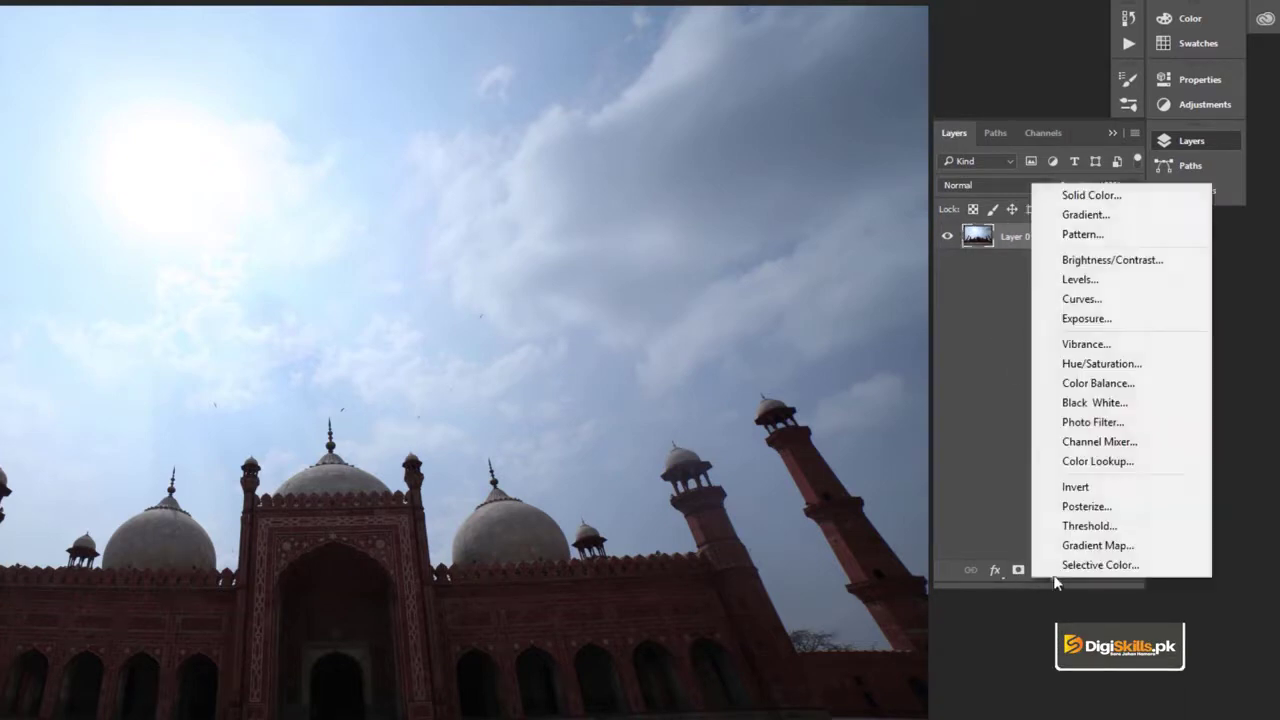
{"action": "left_click", "coordinate": [1075, 265]}
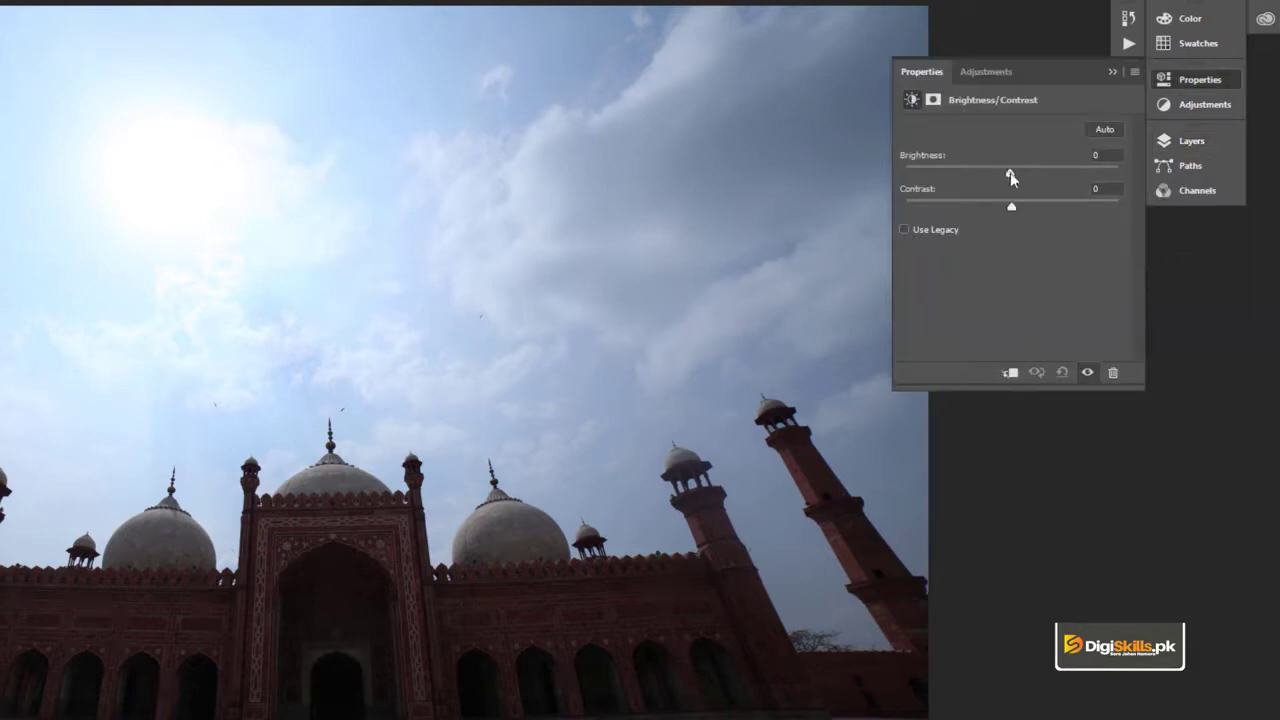
{"action": "left_click_drag", "start_coordinate": [1010, 172], "coordinate": [1029, 180]}
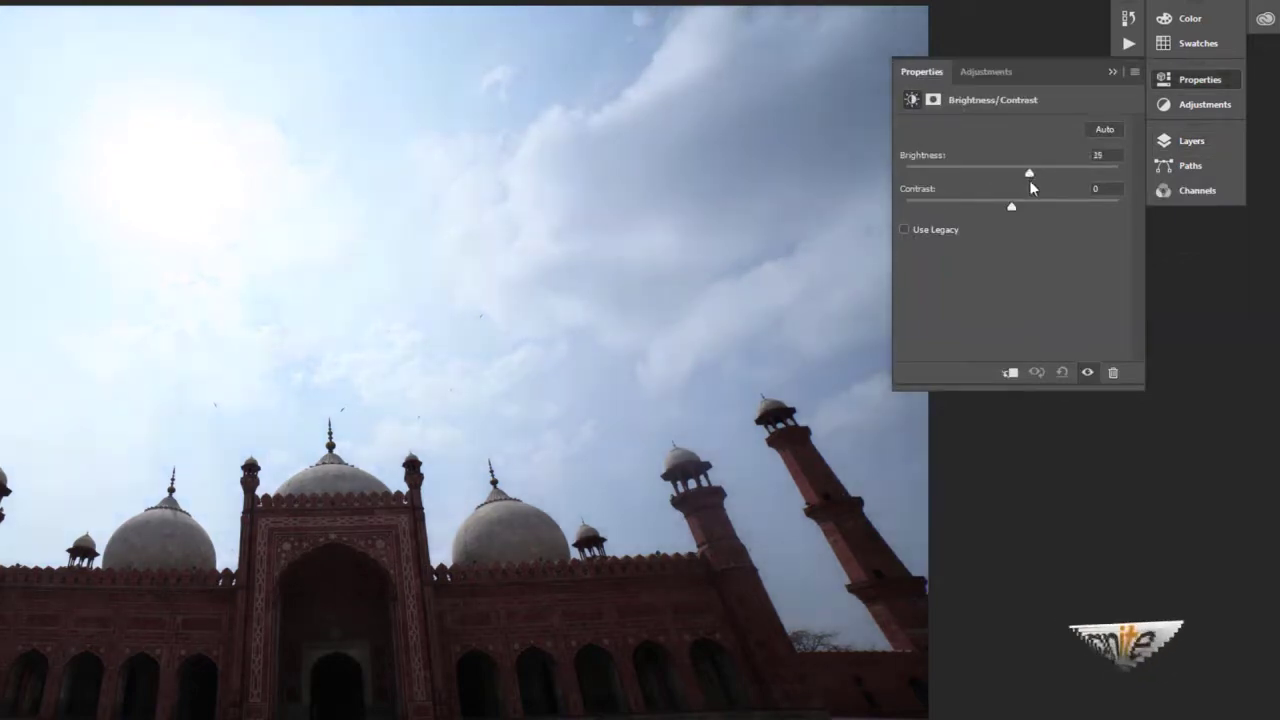
{"action": "left_click_drag", "start_coordinate": [1011, 206], "coordinate": [1021, 209]}
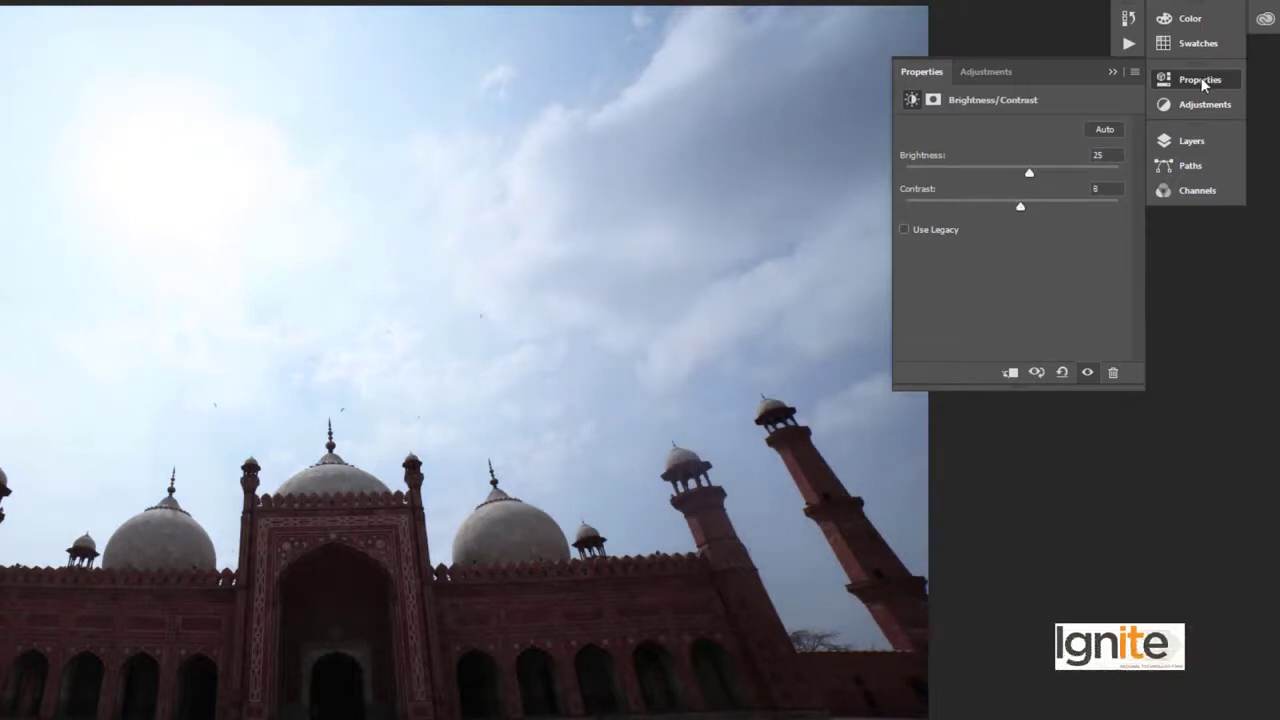
{"action": "left_click", "coordinate": [1201, 80]}
{"action": "key", "text": "F7"}
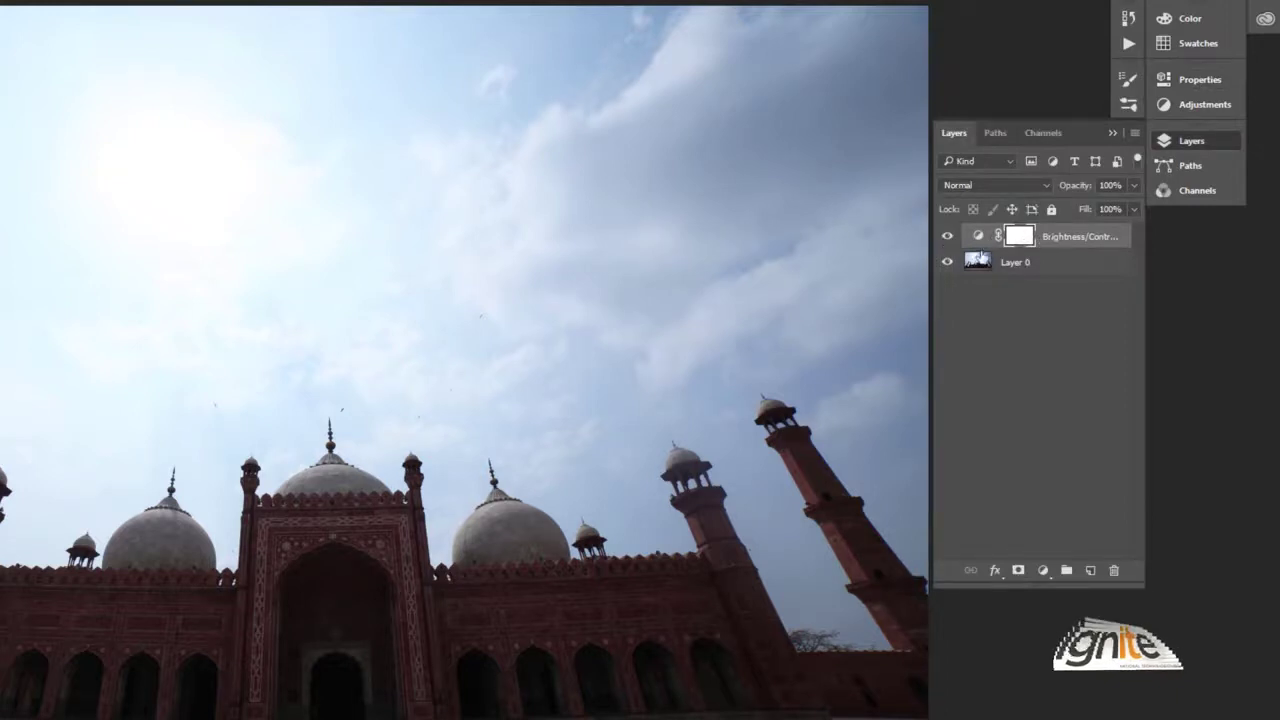
{"action": "left_click", "coordinate": [980, 262]}
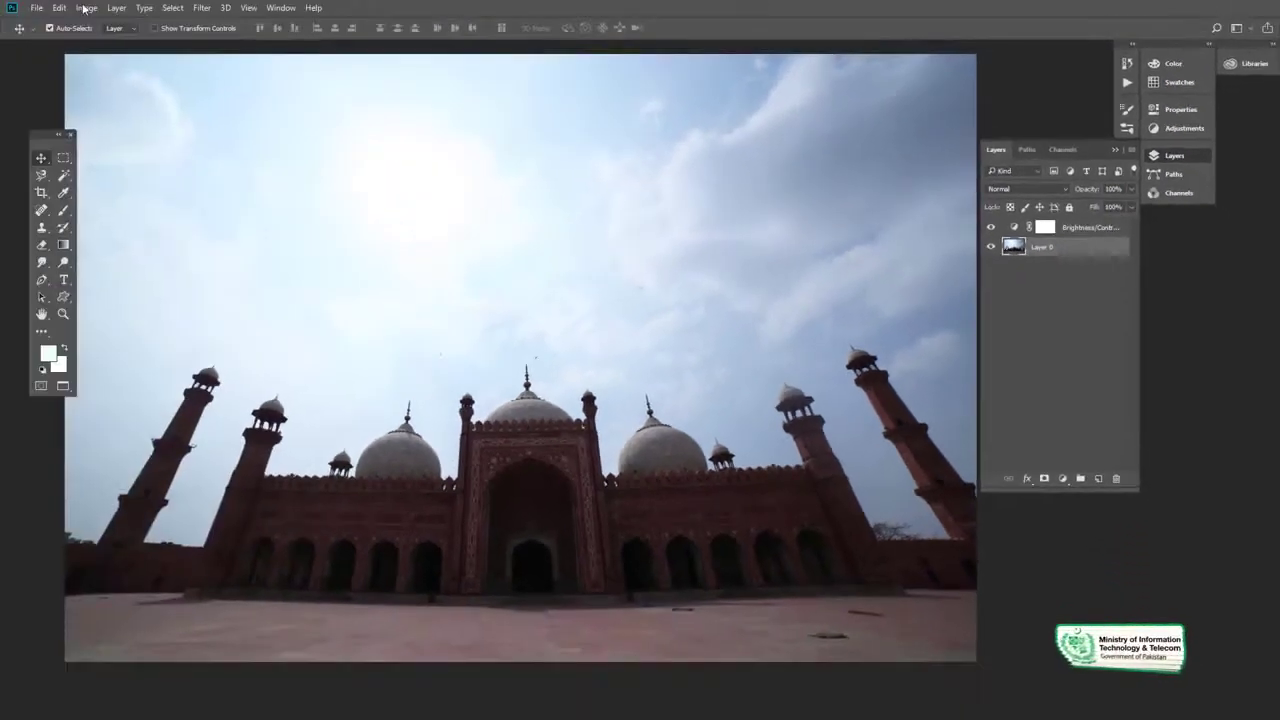
{"action": "left_click", "coordinate": [84, 8]}
{"action": "mouse_move", "coordinate": [107, 41]}
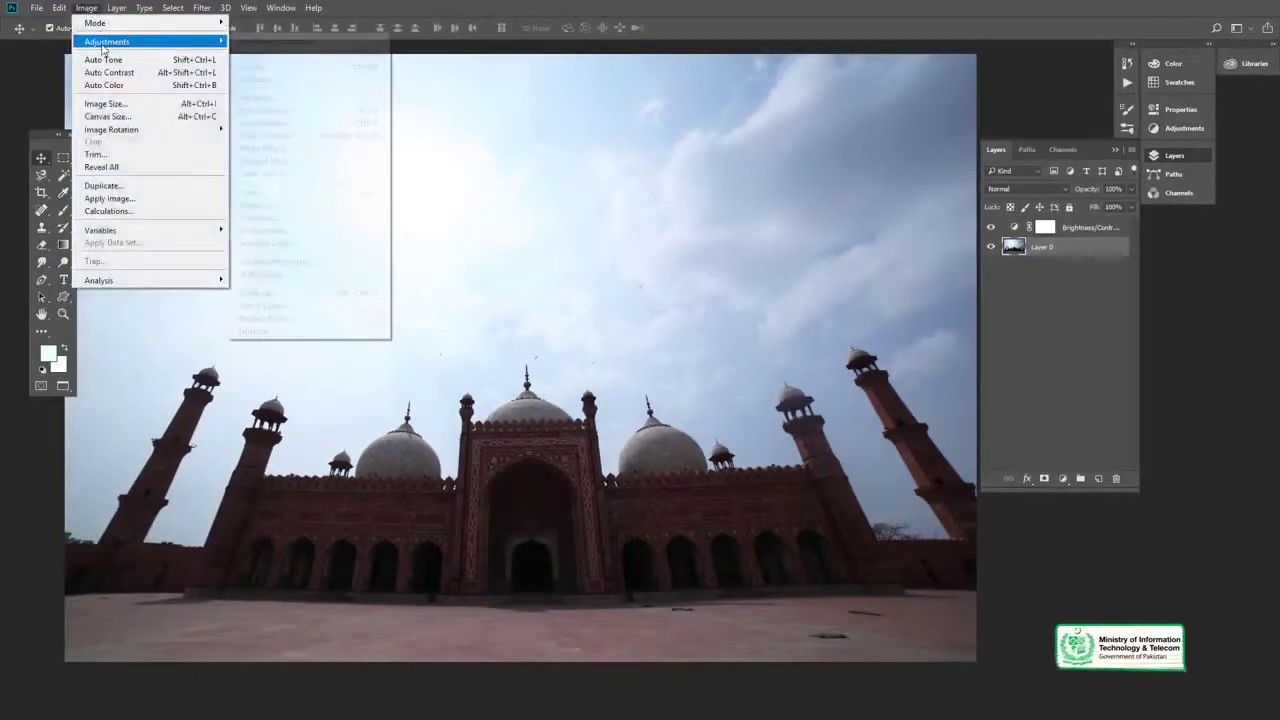
{"action": "left_click", "coordinate": [276, 41]}
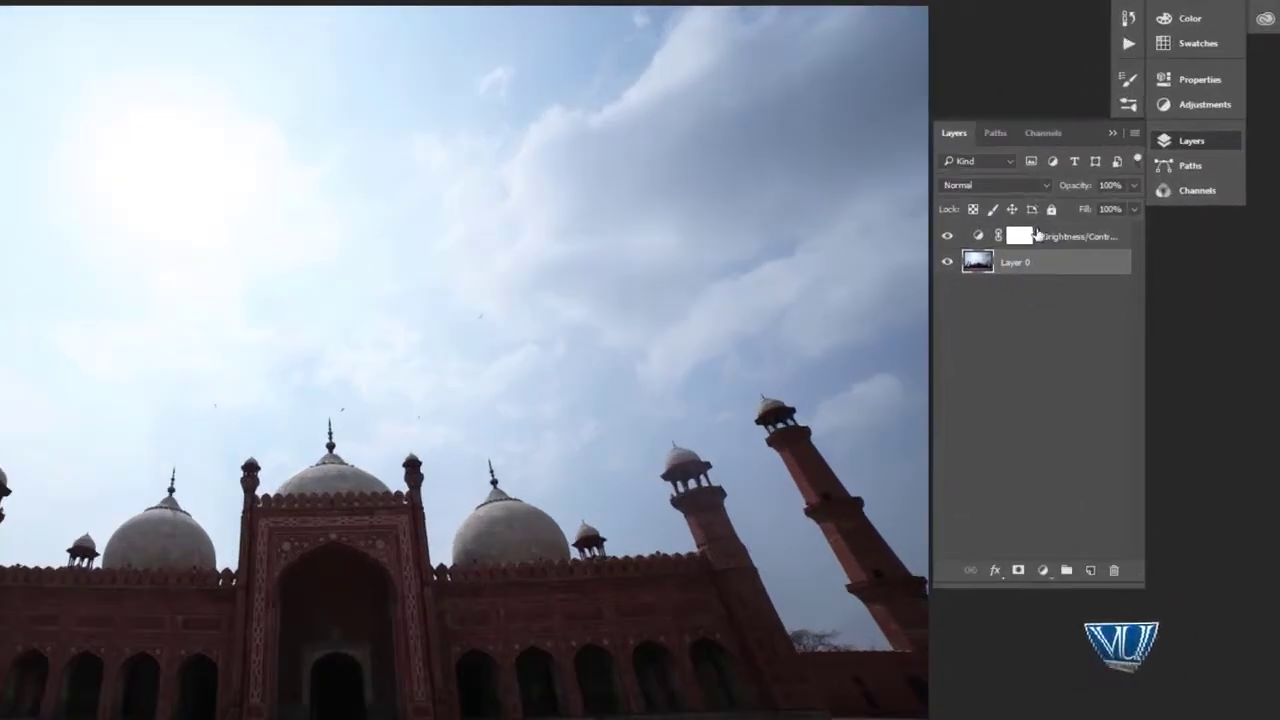
{"action": "left_click", "coordinate": [1031, 234]}
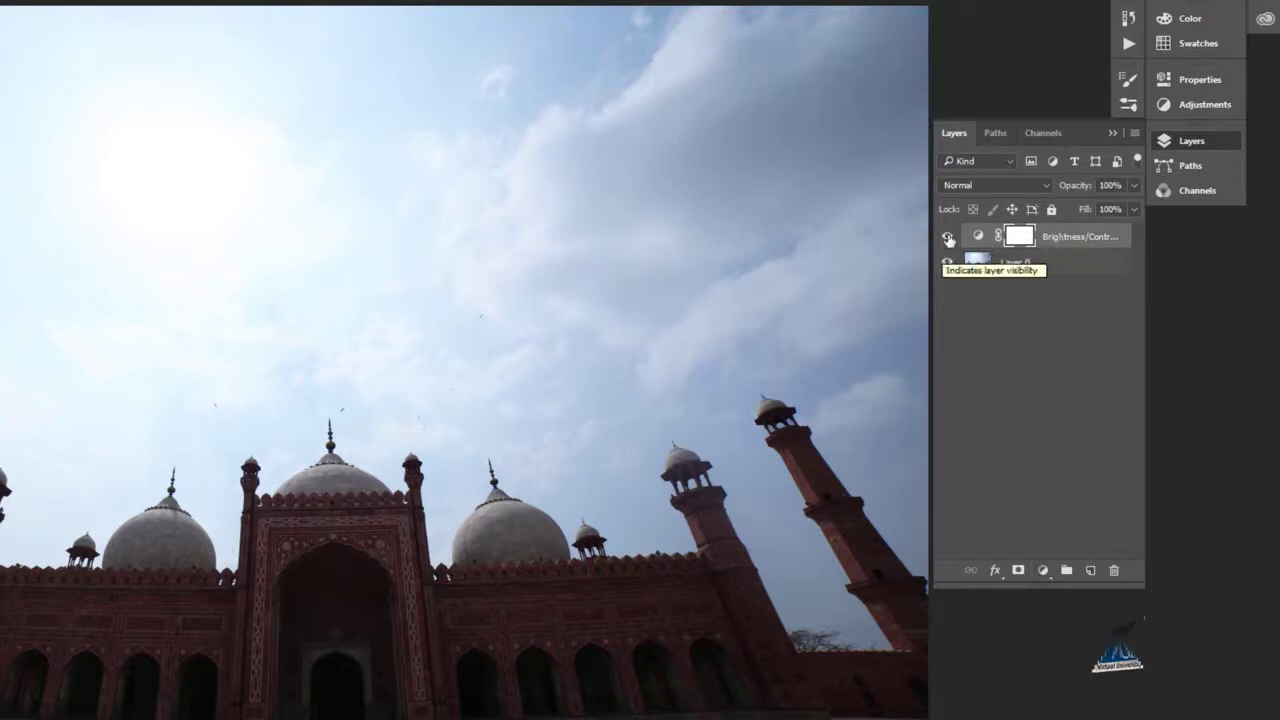
{"action": "left_click", "coordinate": [948, 237]}
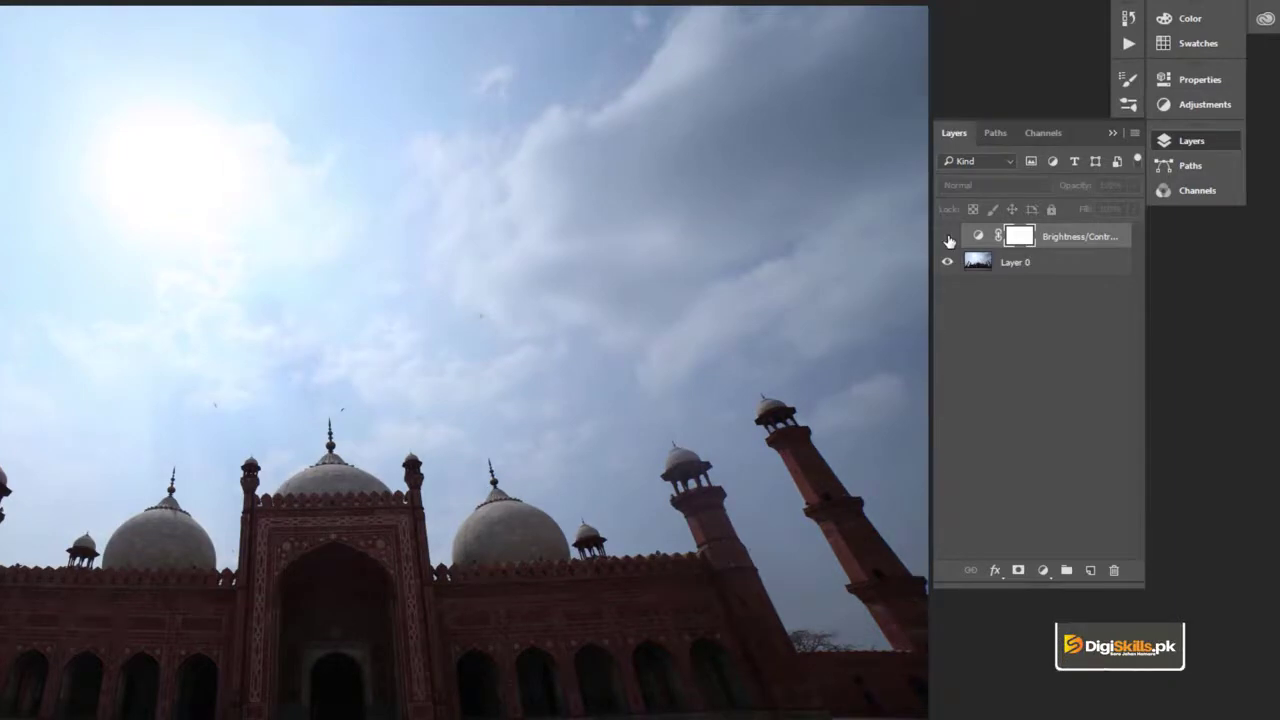
{"action": "left_click", "coordinate": [948, 237]}
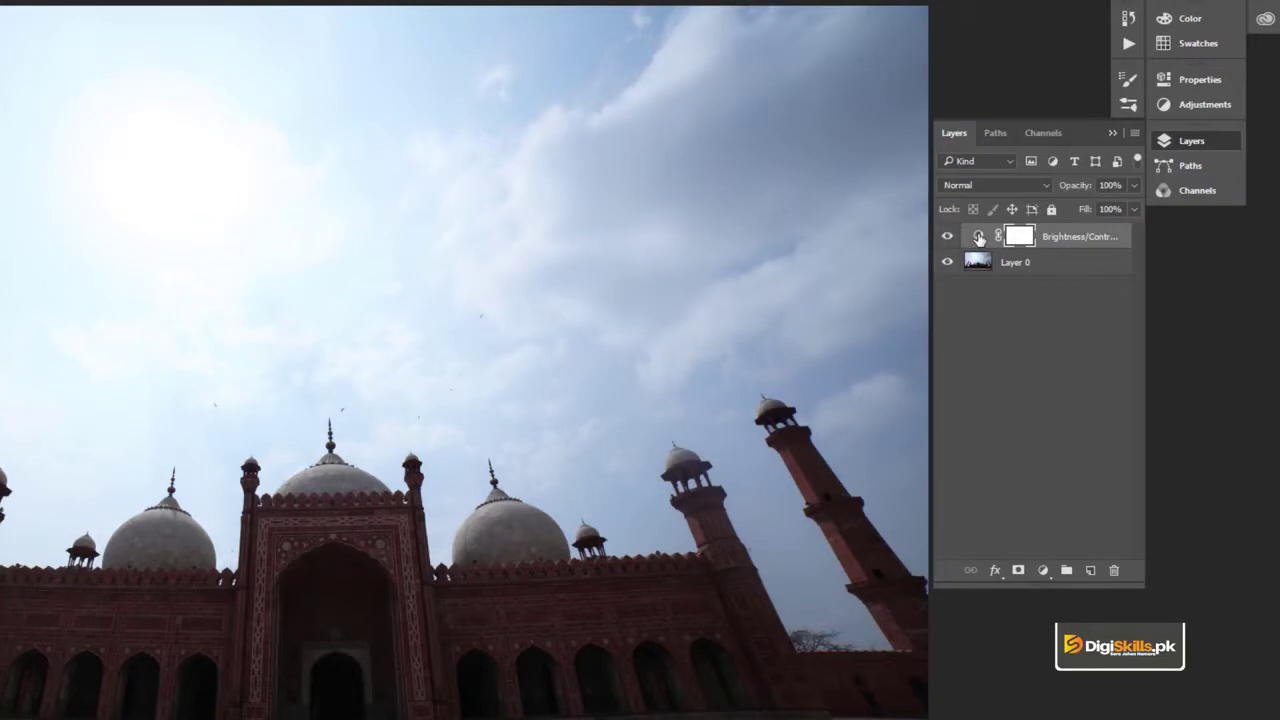
Raise the Brightness/Contrast layer's brightness to 33, keeping contrast at 8.
{"action": "double_click", "coordinate": [979, 237]}
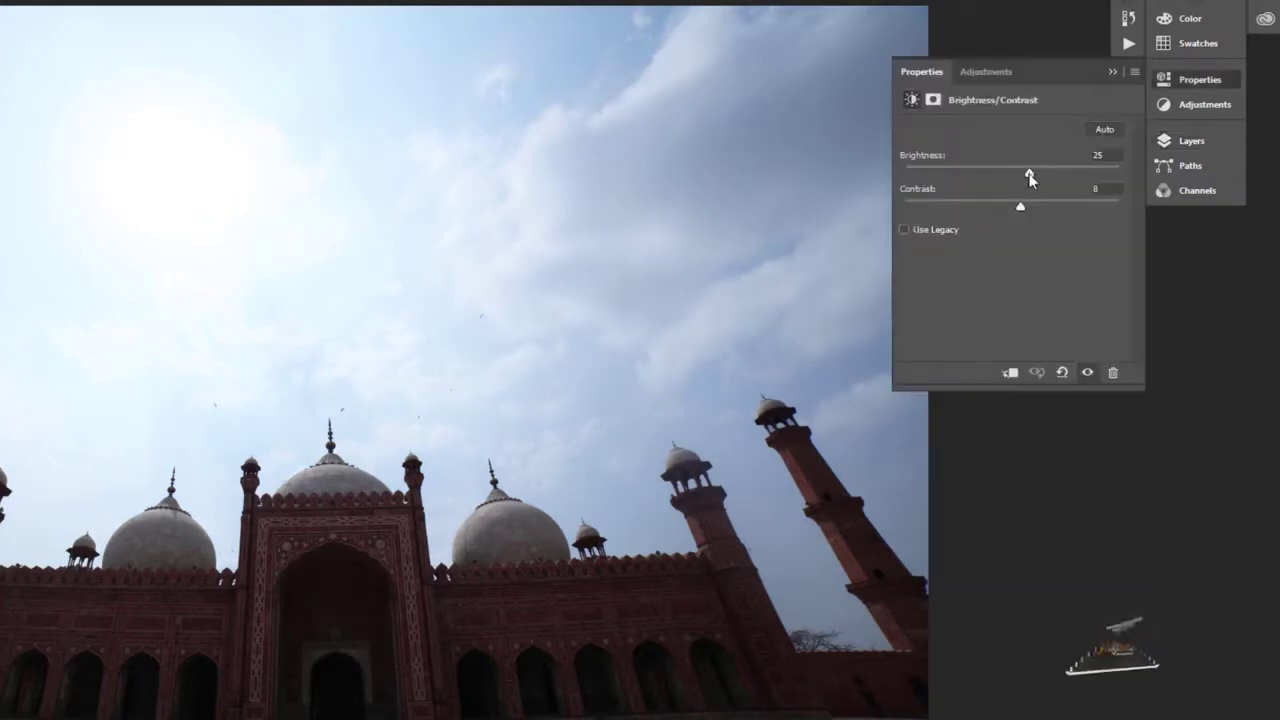
{"action": "left_click_drag", "start_coordinate": [1030, 177], "coordinate": [1033, 178]}
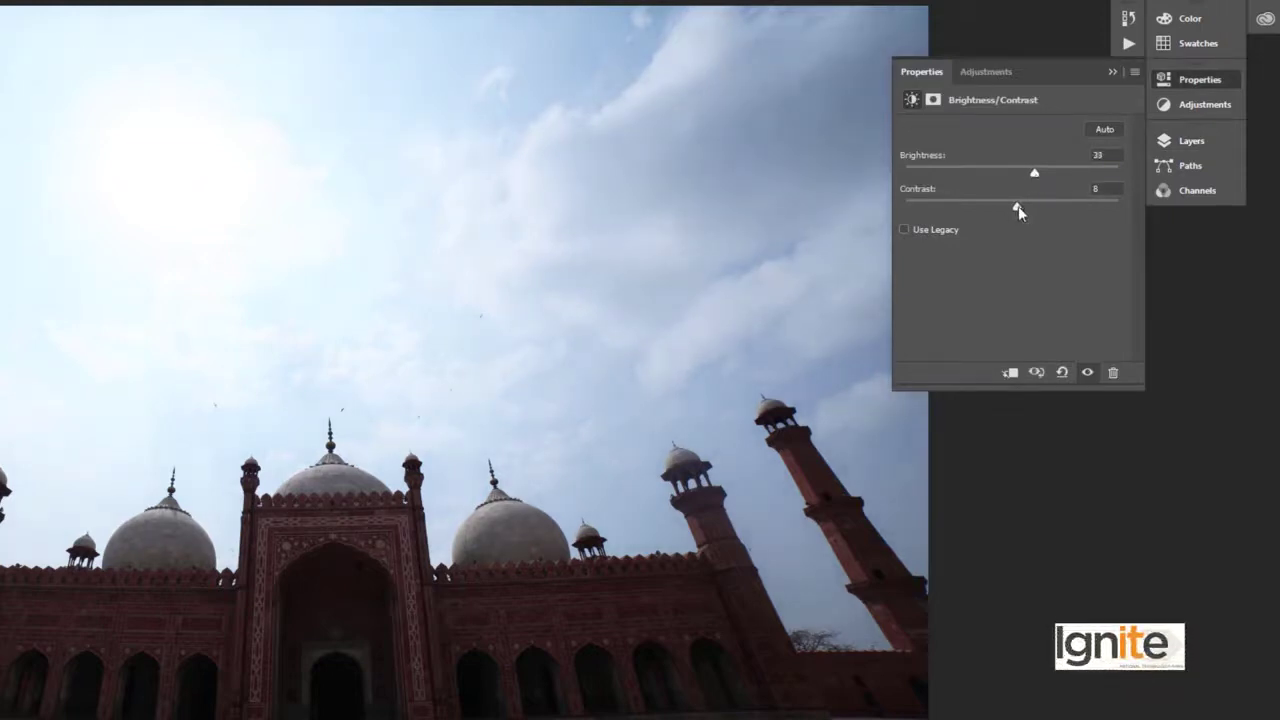
{"action": "left_click", "coordinate": [1180, 80]}
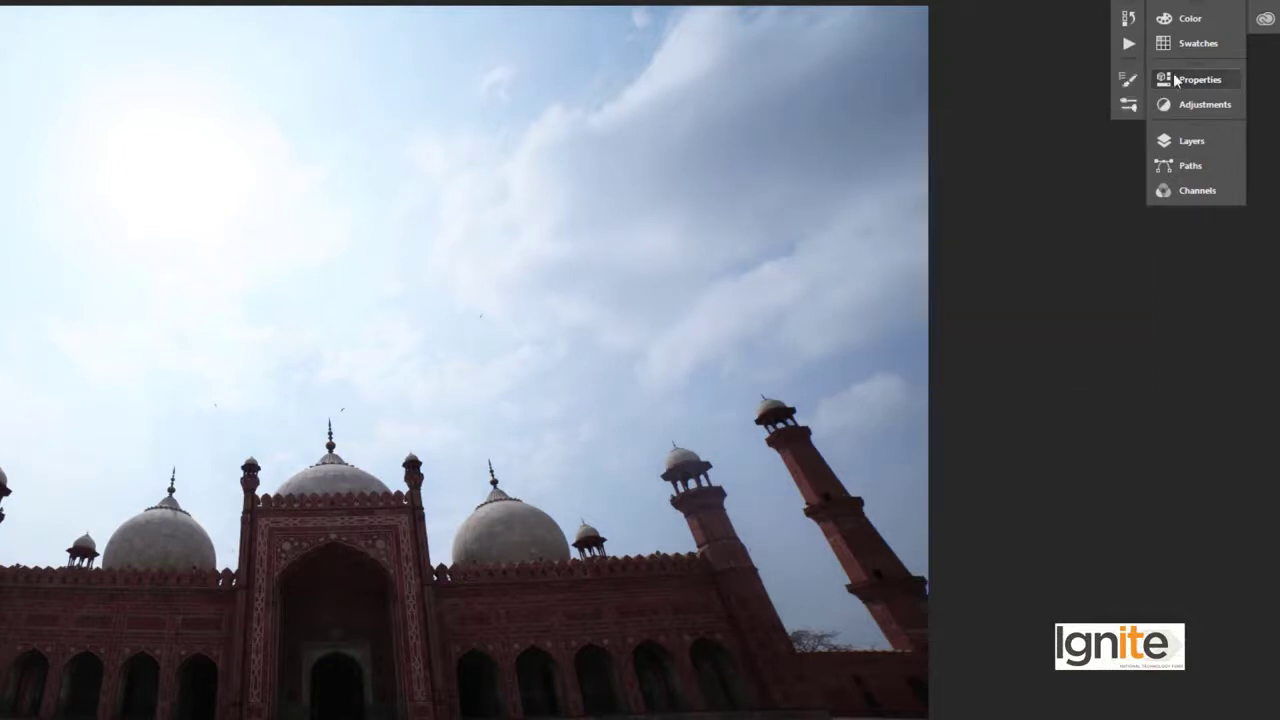
{"action": "key", "text": "F7"}
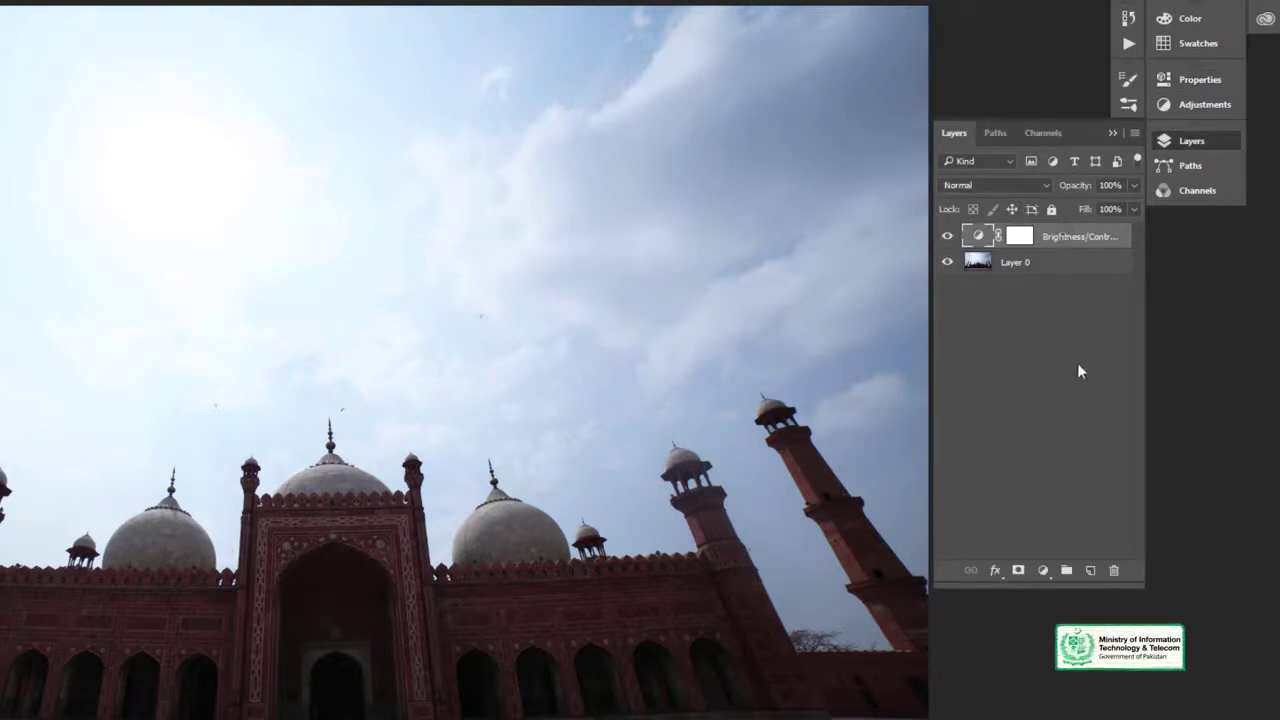
{"action": "left_click", "coordinate": [1045, 573]}
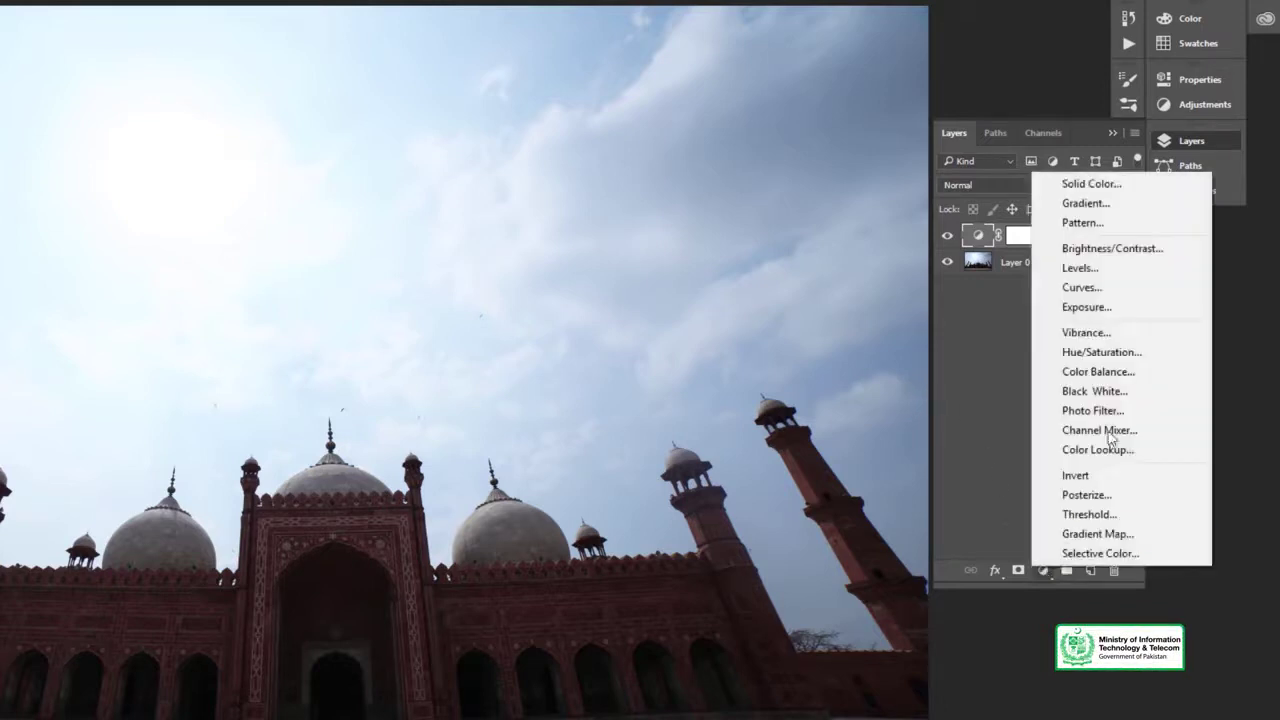
Add a Levels adjustment layer at its default input 0, 1.00, 255 settings.
{"action": "left_click", "coordinate": [1096, 268]}
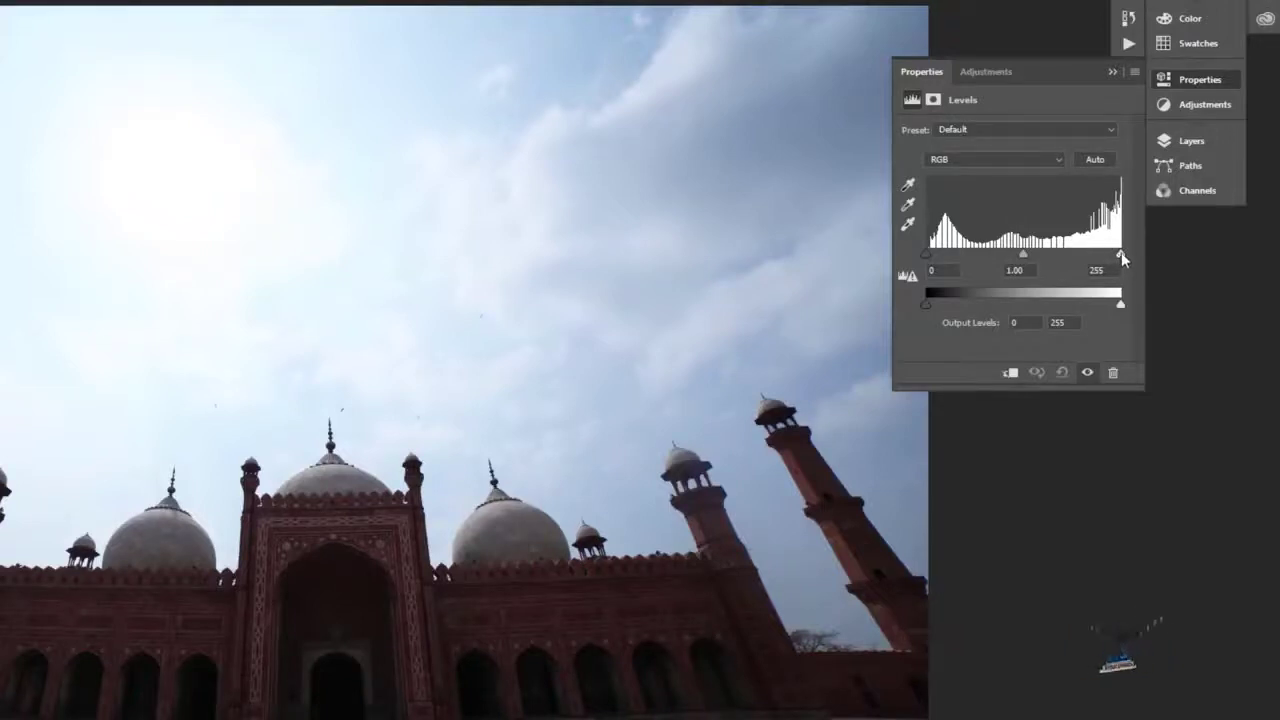
Set Levels input black point 26, midtone 1.29 and white point 230, then close its settings.
{"action": "left_click_drag", "start_coordinate": [1121, 253], "coordinate": [1090, 258]}
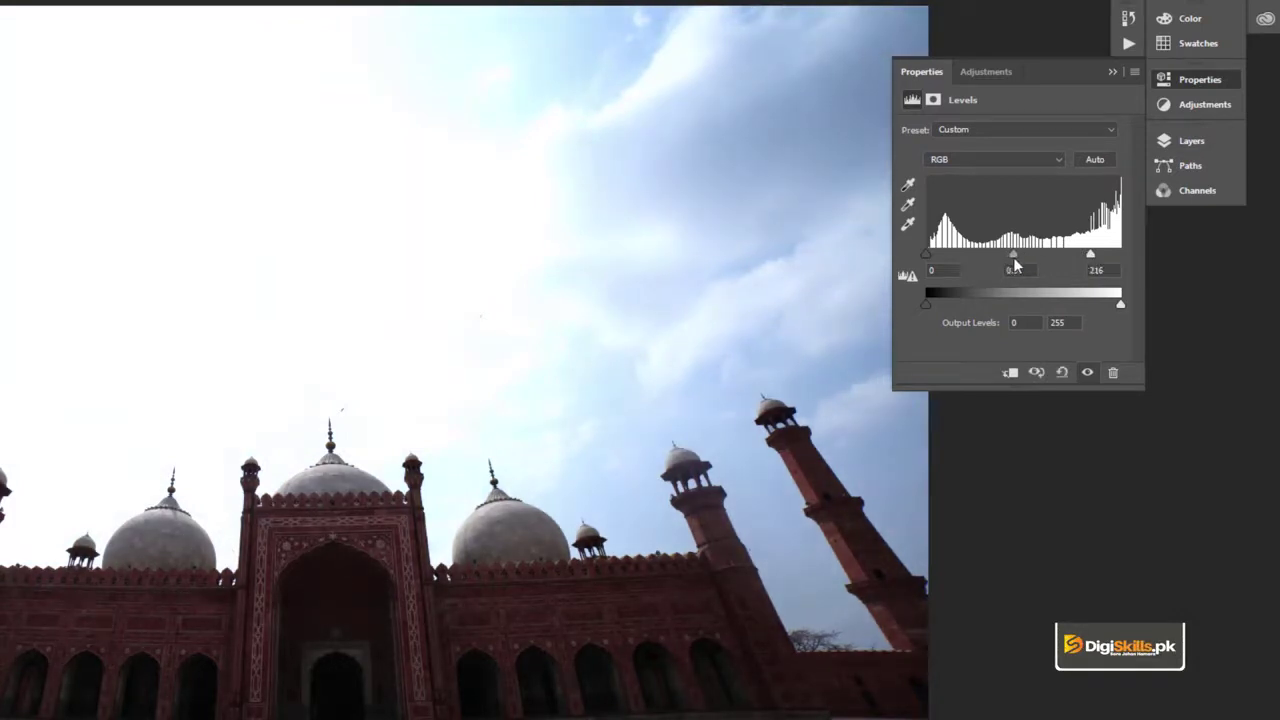
{"action": "mouse_move", "coordinate": [1013, 257]}
{"action": "left_mouse_down"}
{"action": "mouse_move", "coordinate": [971, 259]}
{"action": "mouse_move", "coordinate": [992, 255]}
{"action": "left_mouse_up"}
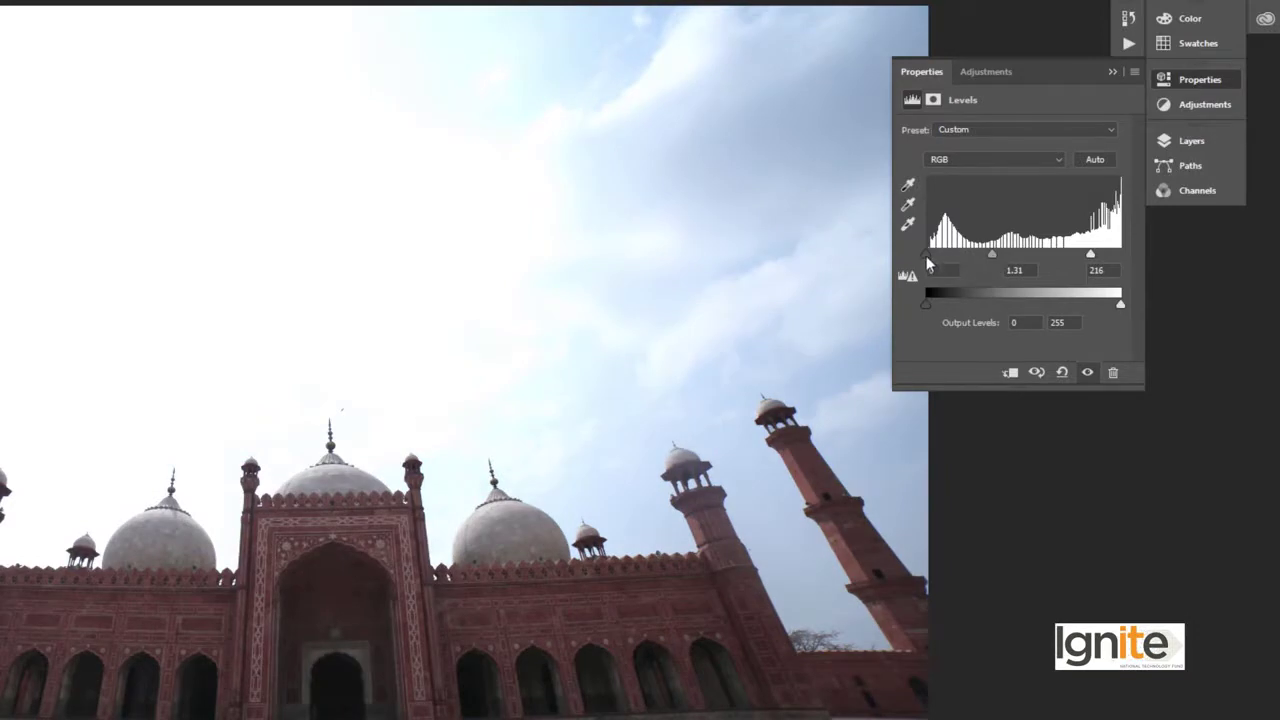
{"action": "left_click_drag", "start_coordinate": [929, 257], "coordinate": [1012, 255]}
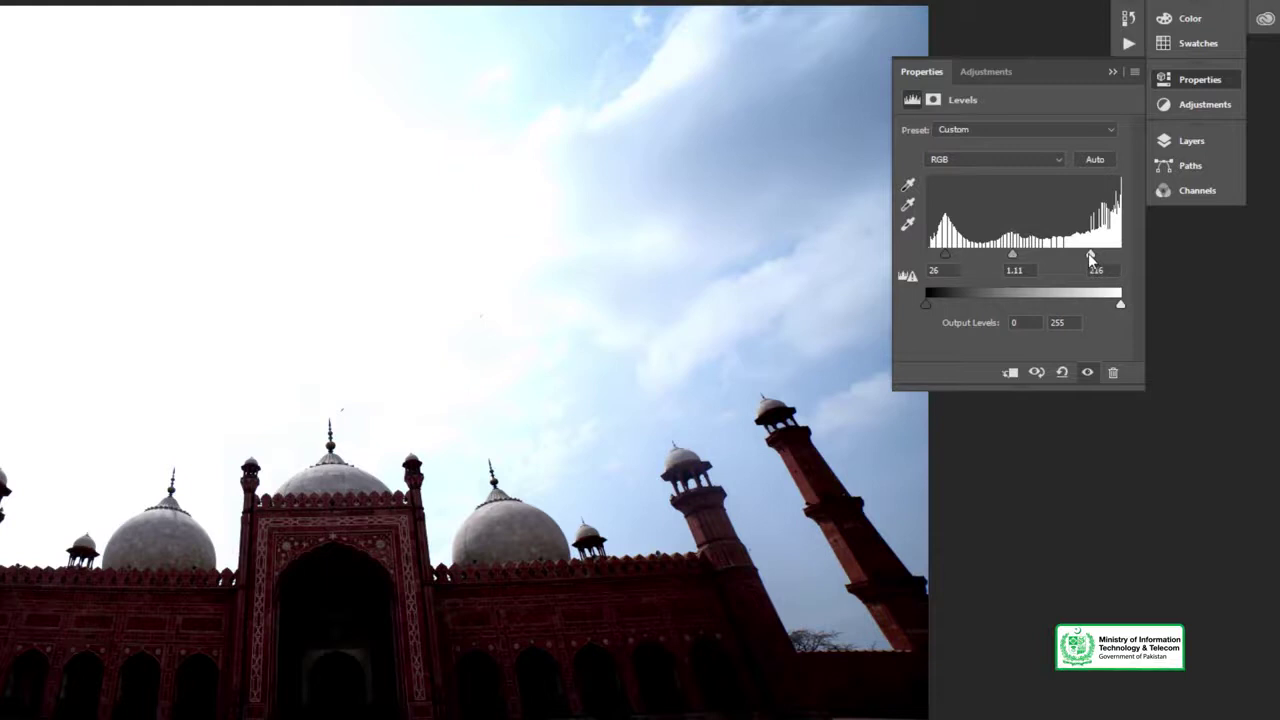
{"action": "left_click_drag", "start_coordinate": [1089, 253], "coordinate": [1095, 254]}
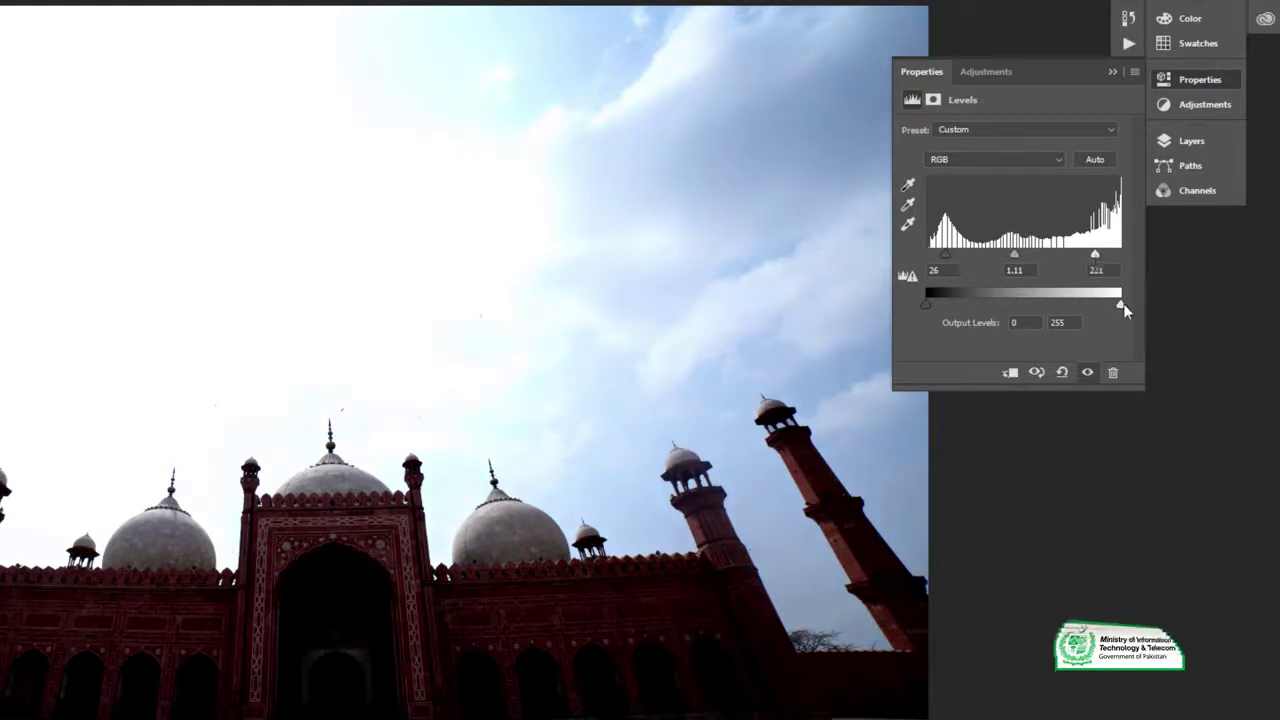
{"action": "mouse_move", "coordinate": [1120, 304]}
{"action": "left_mouse_down"}
{"action": "mouse_move", "coordinate": [922, 305]}
{"action": "mouse_move", "coordinate": [1120, 305]}
{"action": "left_mouse_up"}
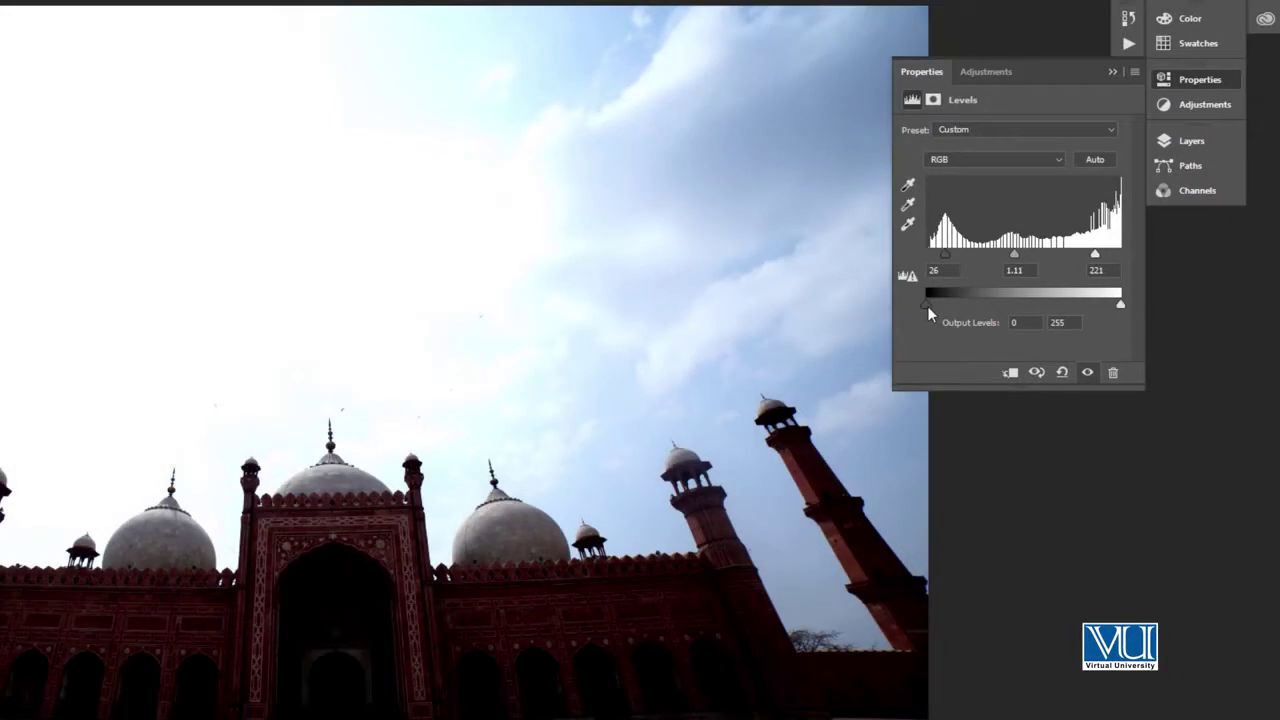
{"action": "mouse_move", "coordinate": [926, 305]}
{"action": "left_mouse_down"}
{"action": "mouse_move", "coordinate": [1128, 303]}
{"action": "mouse_move", "coordinate": [920, 307]}
{"action": "left_mouse_up"}
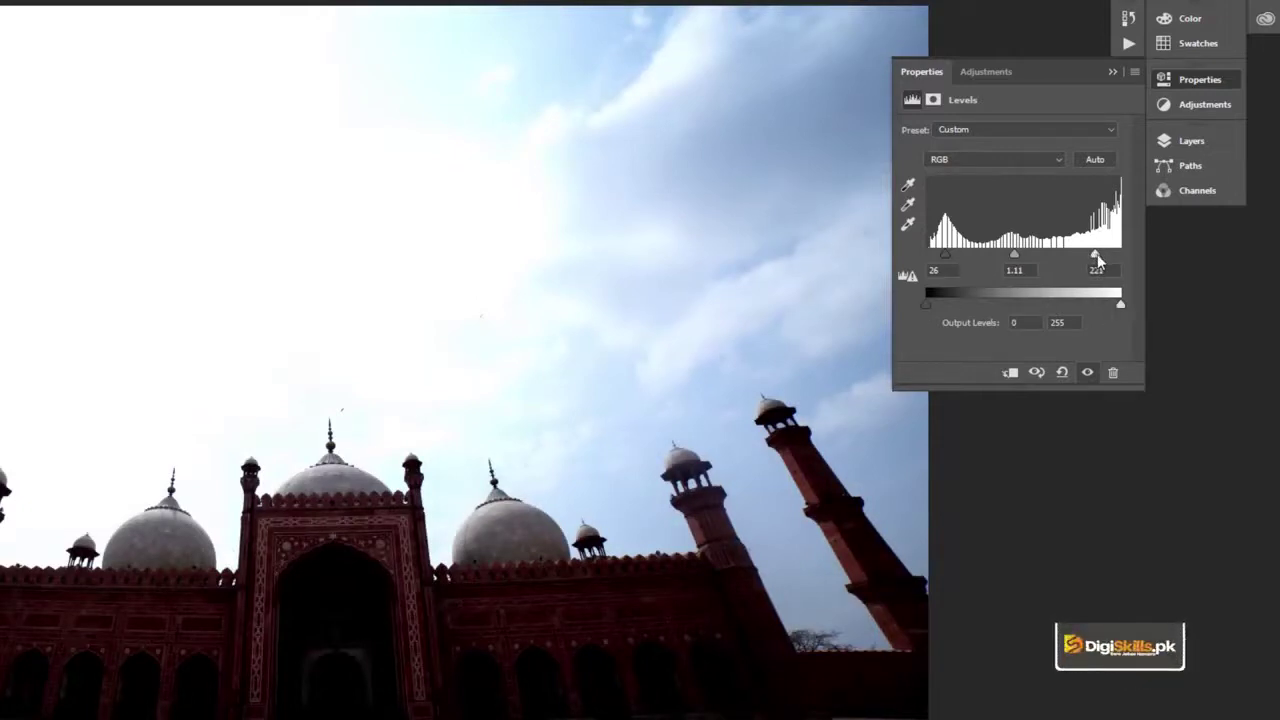
{"action": "left_click_drag", "start_coordinate": [1097, 254], "coordinate": [1101, 255]}
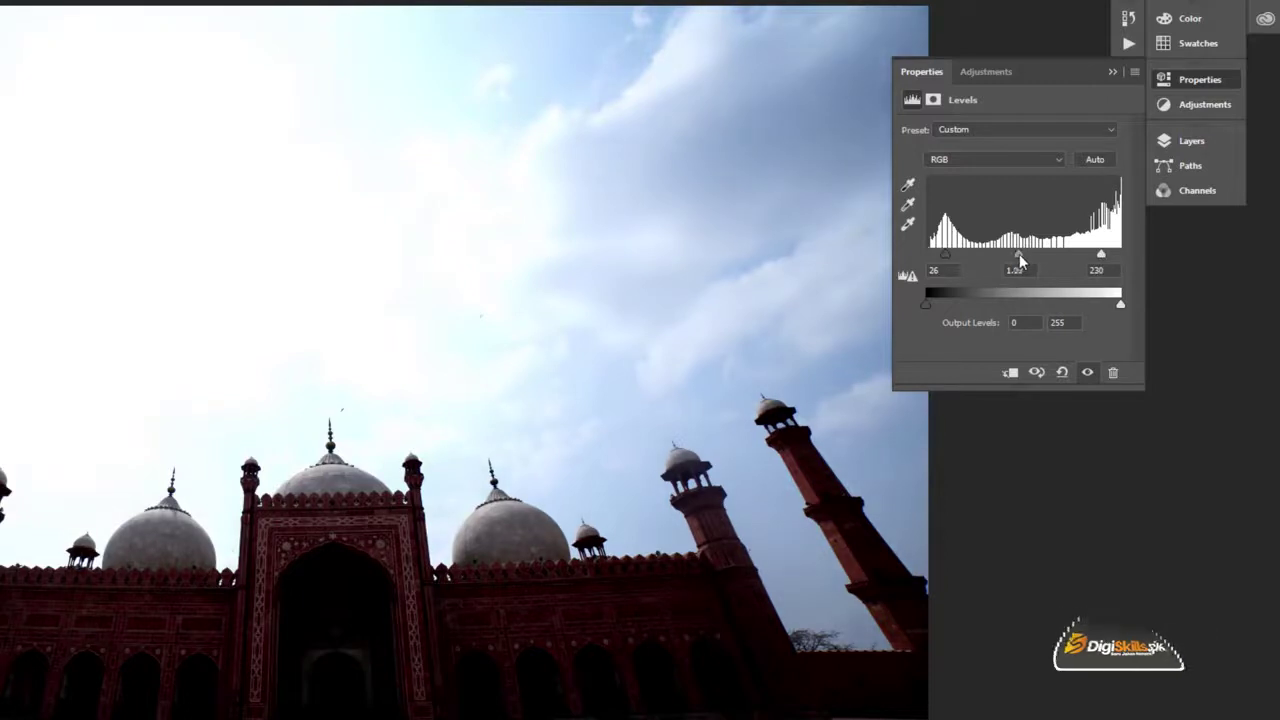
{"action": "left_click_drag", "start_coordinate": [1023, 254], "coordinate": [1007, 253]}
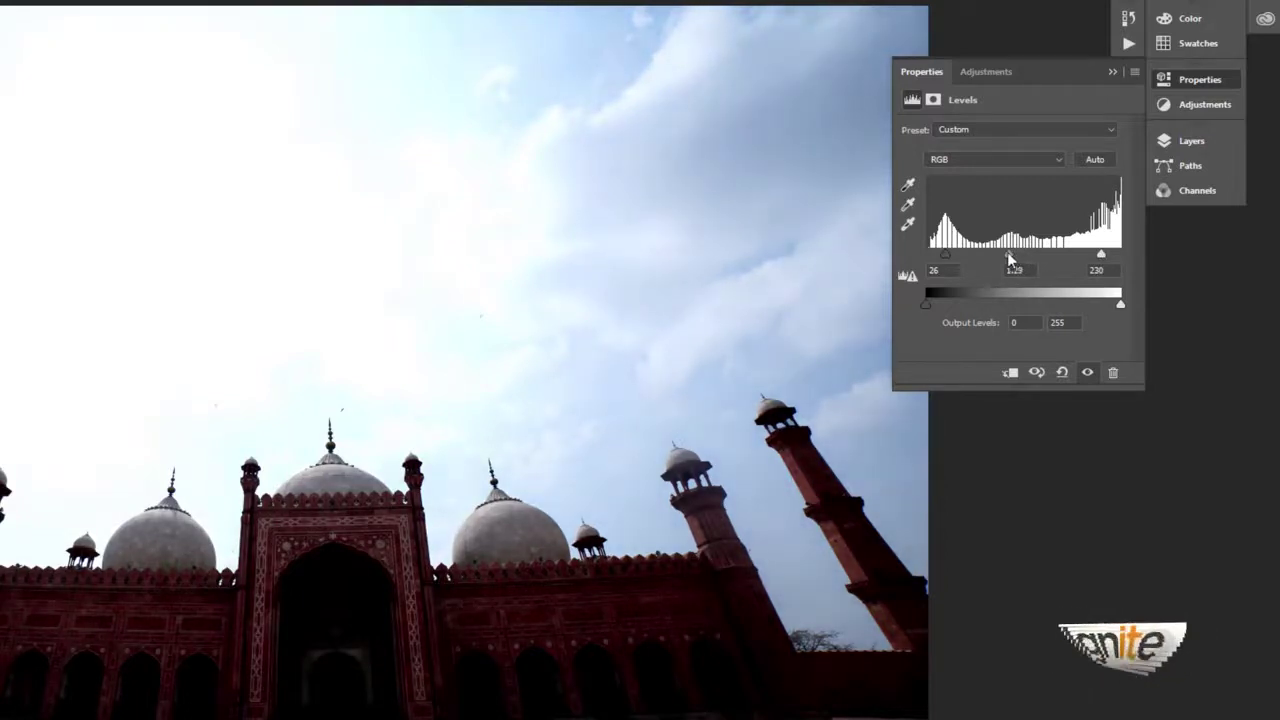
{"action": "left_click", "coordinate": [1183, 80]}
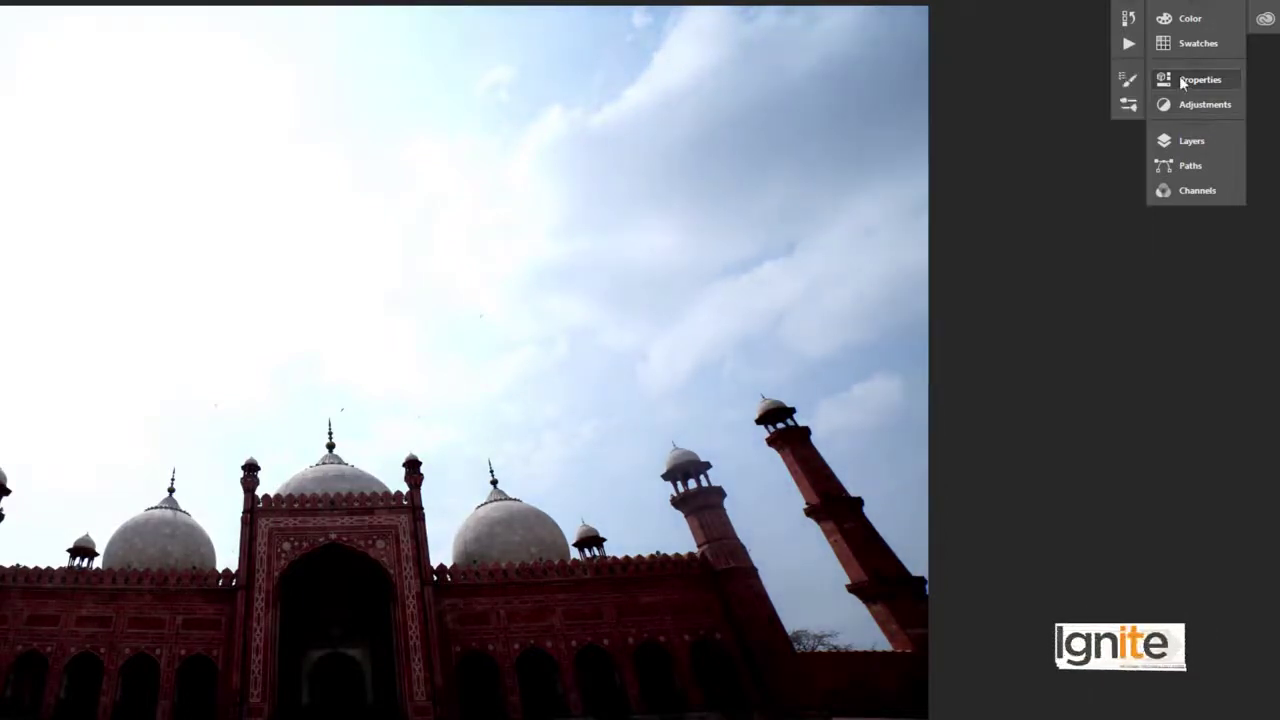
Add a Curves adjustment layer above Levels 1 with its default straight RGB curve.
{"action": "key", "text": "F7"}
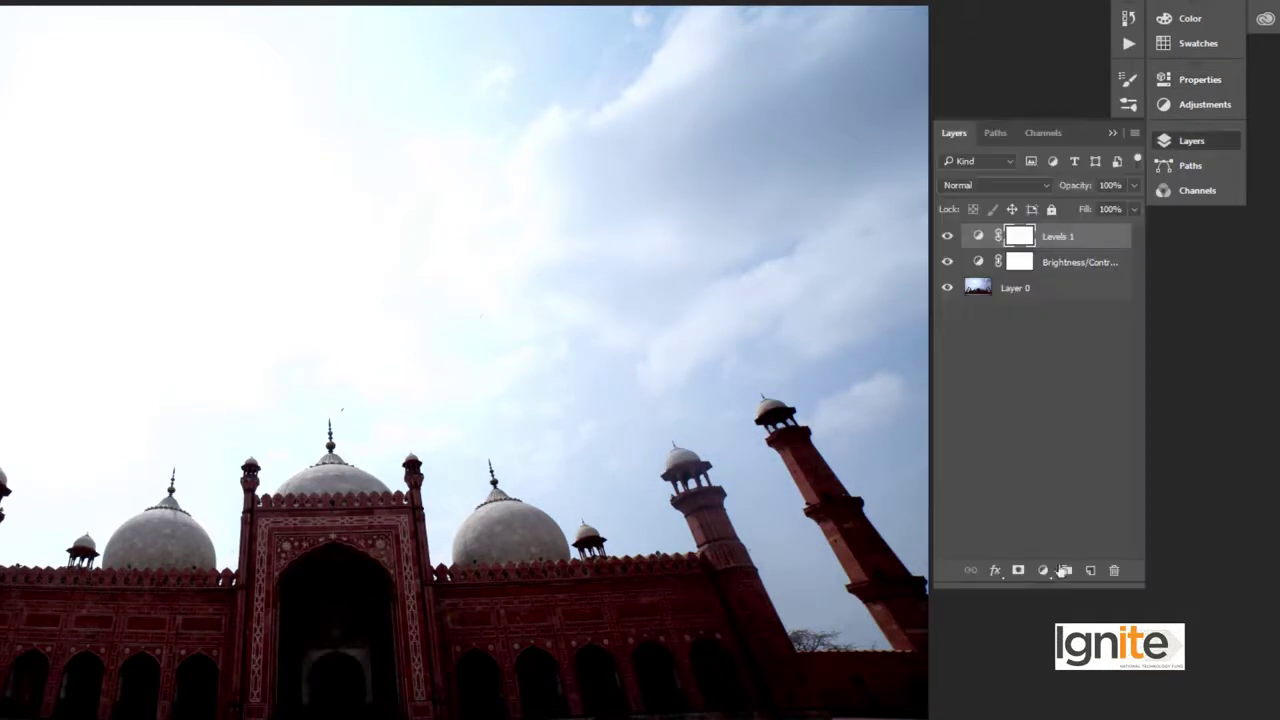
{"action": "left_click", "coordinate": [1044, 571]}
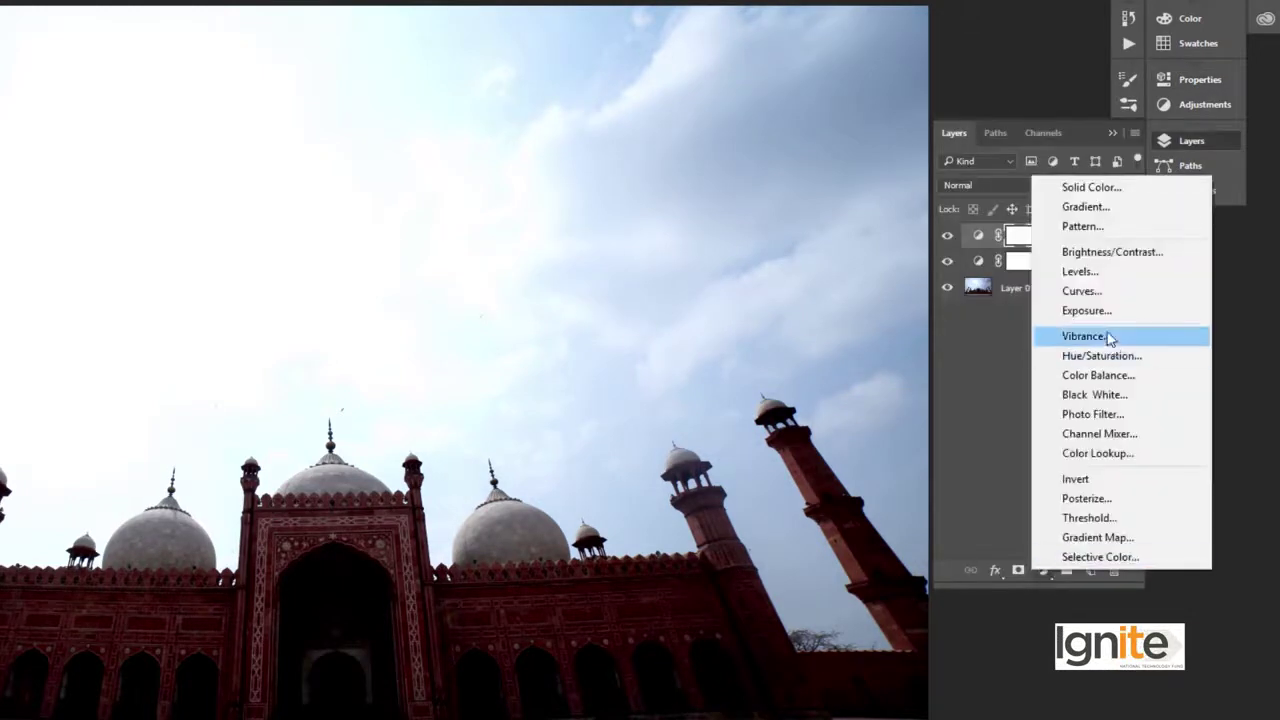
{"action": "left_click", "coordinate": [1090, 298]}
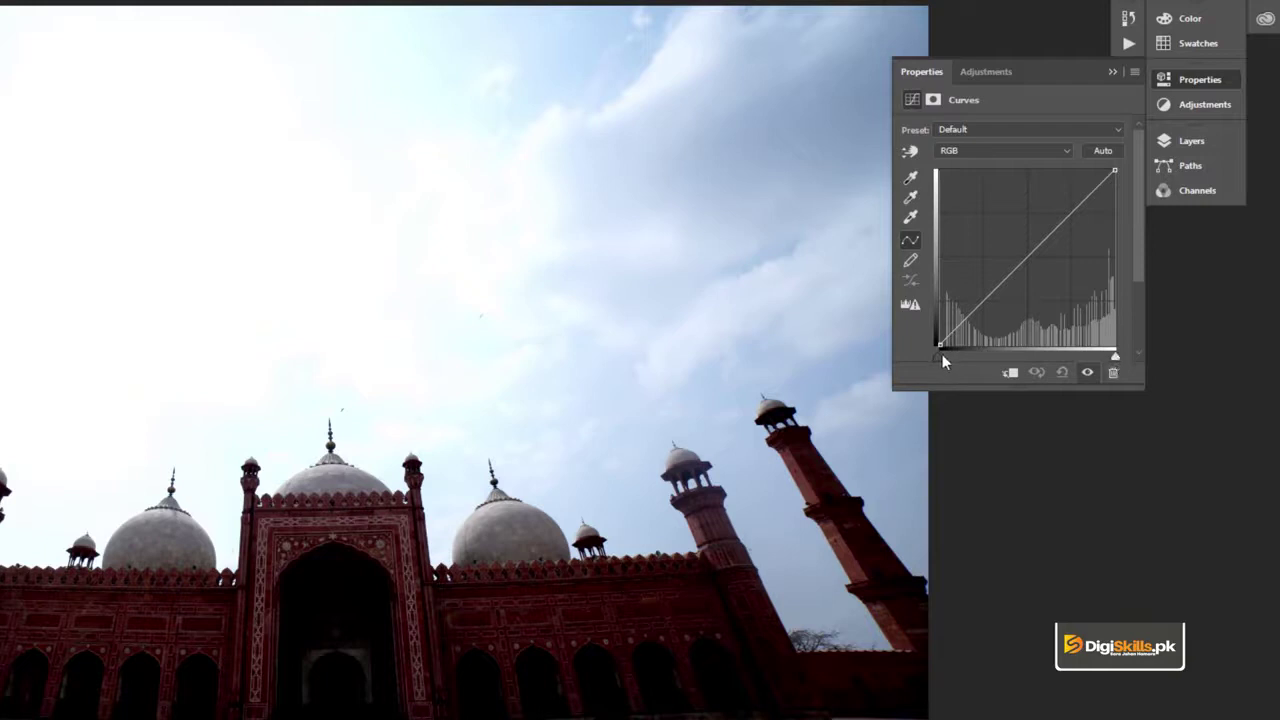
Nudge the curve's endpoints and add an upper control point raised to brighten the image.
{"action": "mouse_move", "coordinate": [1115, 170]}
{"action": "left_mouse_down"}
{"action": "mouse_move", "coordinate": [1114, 261]}
{"action": "mouse_move", "coordinate": [1055, 171]}
{"action": "mouse_move", "coordinate": [1140, 284]}
{"action": "mouse_move", "coordinate": [1114, 171]}
{"action": "mouse_move", "coordinate": [1043, 171]}
{"action": "mouse_move", "coordinate": [1114, 171]}
{"action": "left_mouse_up"}
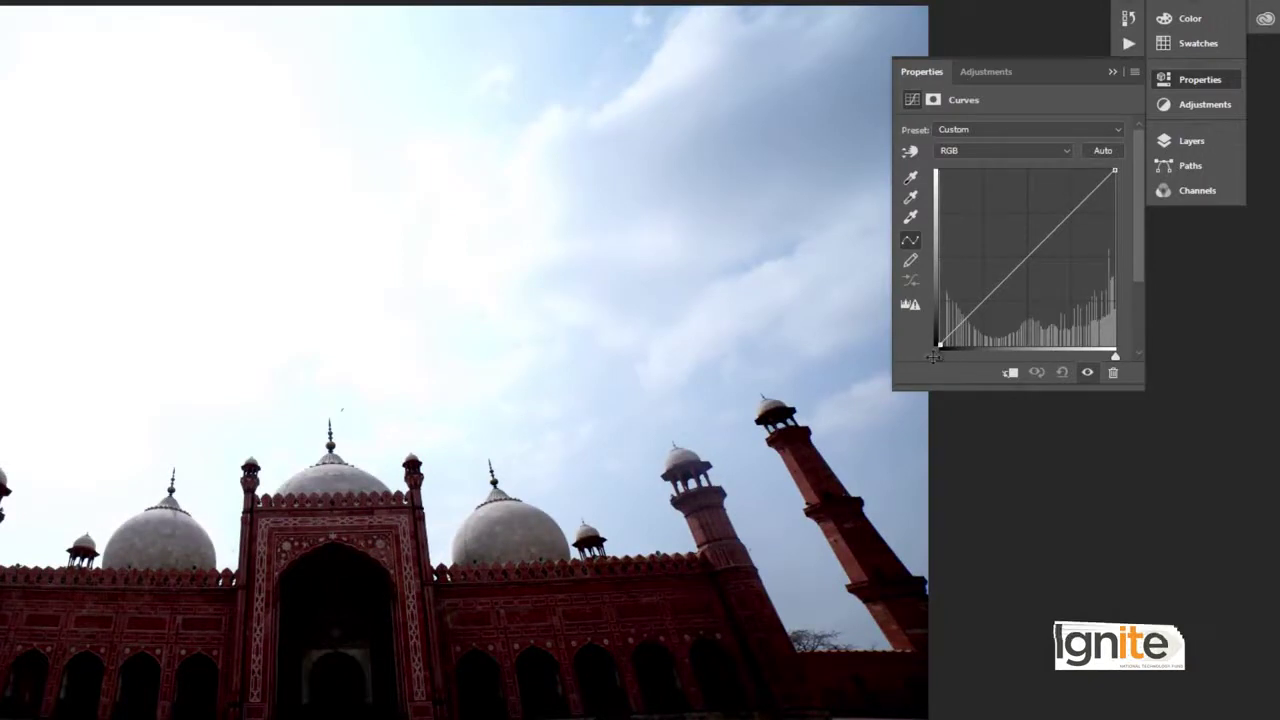
{"action": "mouse_move", "coordinate": [938, 343]}
{"action": "left_mouse_down"}
{"action": "mouse_move", "coordinate": [940, 180]}
{"action": "mouse_move", "coordinate": [945, 346]}
{"action": "mouse_move", "coordinate": [1037, 344]}
{"action": "mouse_move", "coordinate": [940, 346]}
{"action": "left_mouse_up"}
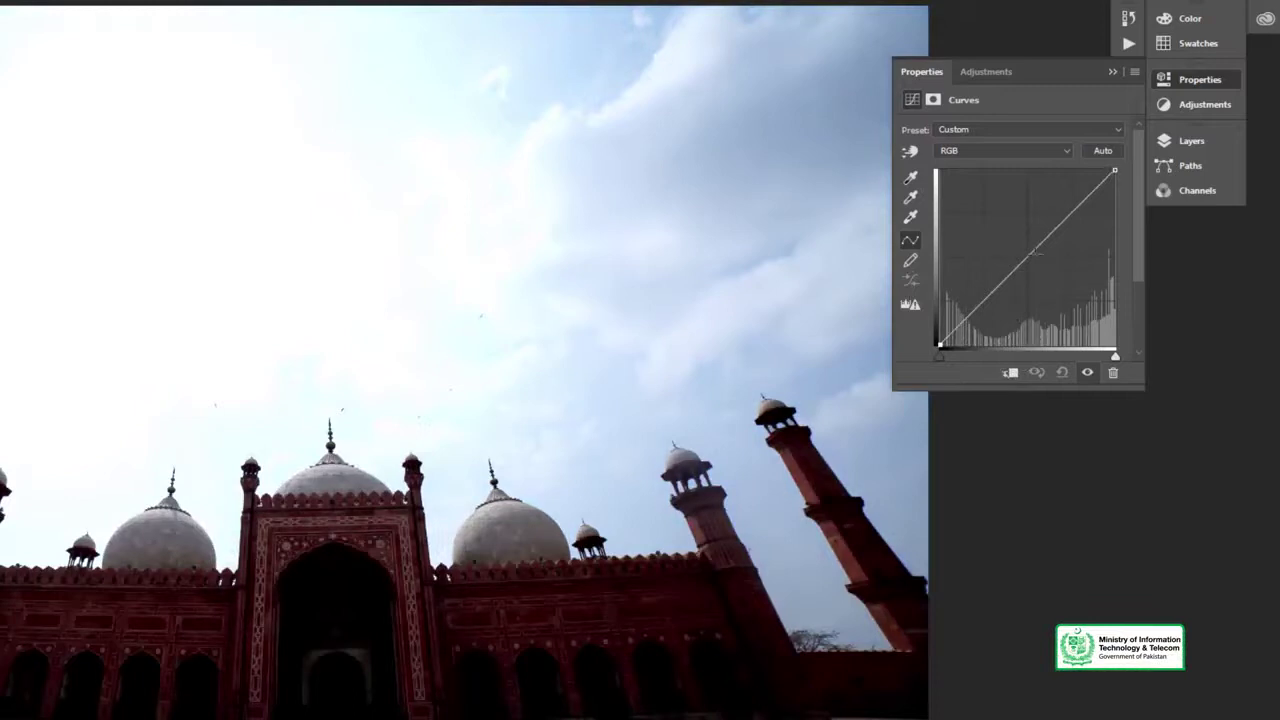
{"action": "left_click", "coordinate": [1070, 208]}
{"action": "left_click_drag", "start_coordinate": [1070, 208], "coordinate": [1067, 200]}
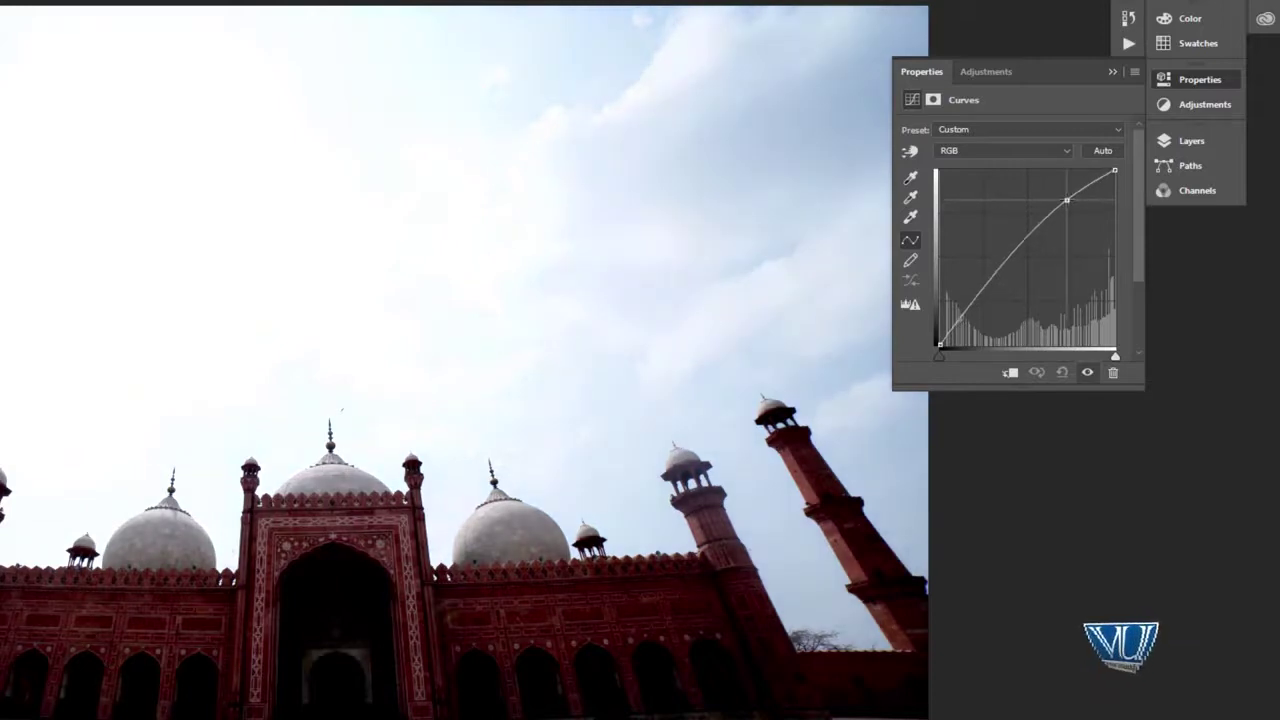
Add a shadow point, ease the upper point and midtones, undoing an accidental curve reset.
{"action": "mouse_move", "coordinate": [976, 290]}
{"action": "left_mouse_down"}
{"action": "mouse_move", "coordinate": [985, 299]}
{"action": "mouse_move", "coordinate": [973, 284]}
{"action": "left_mouse_up"}
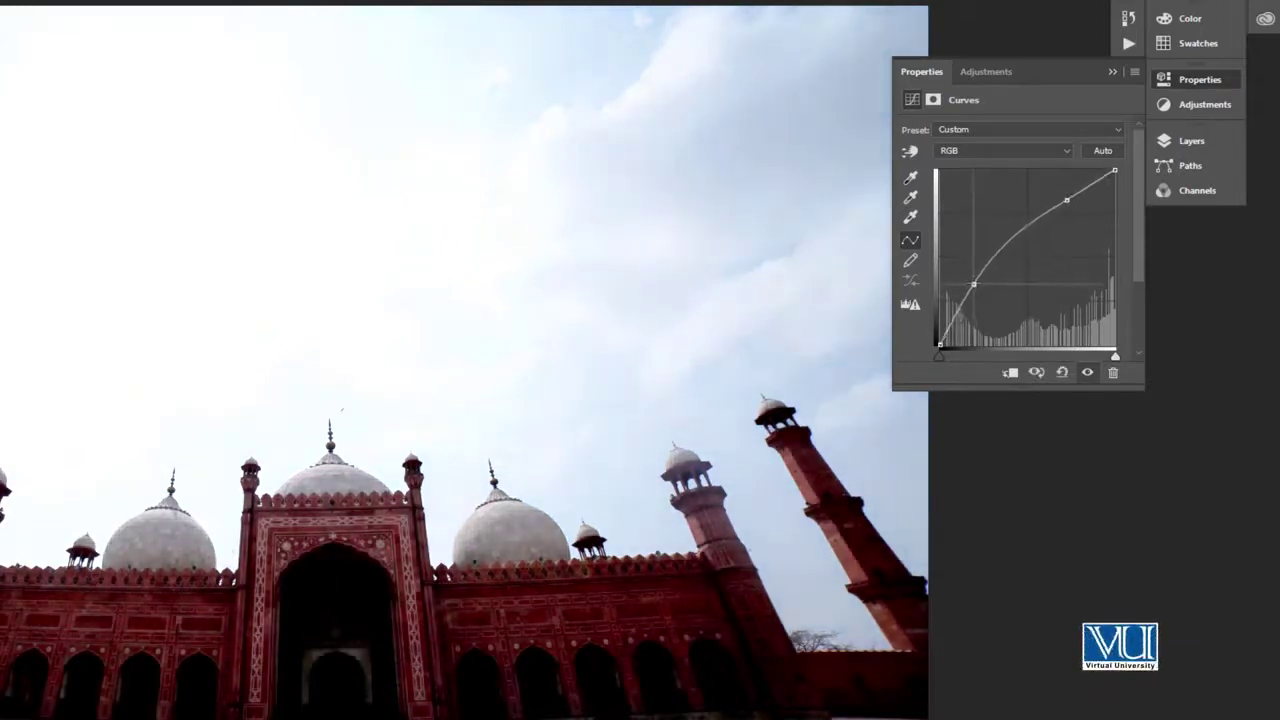
{"action": "left_click_drag", "start_coordinate": [1067, 200], "coordinate": [1078, 207]}
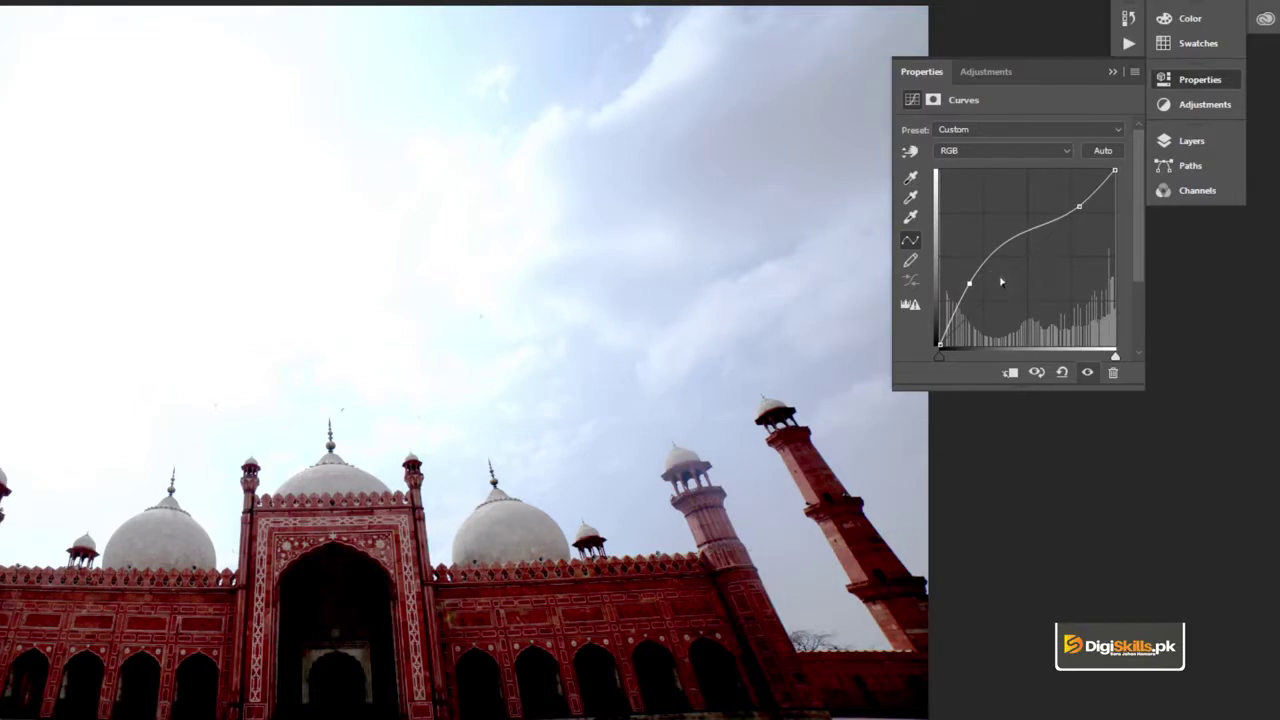
{"action": "left_click_drag", "start_coordinate": [1013, 240], "coordinate": [1018, 243]}
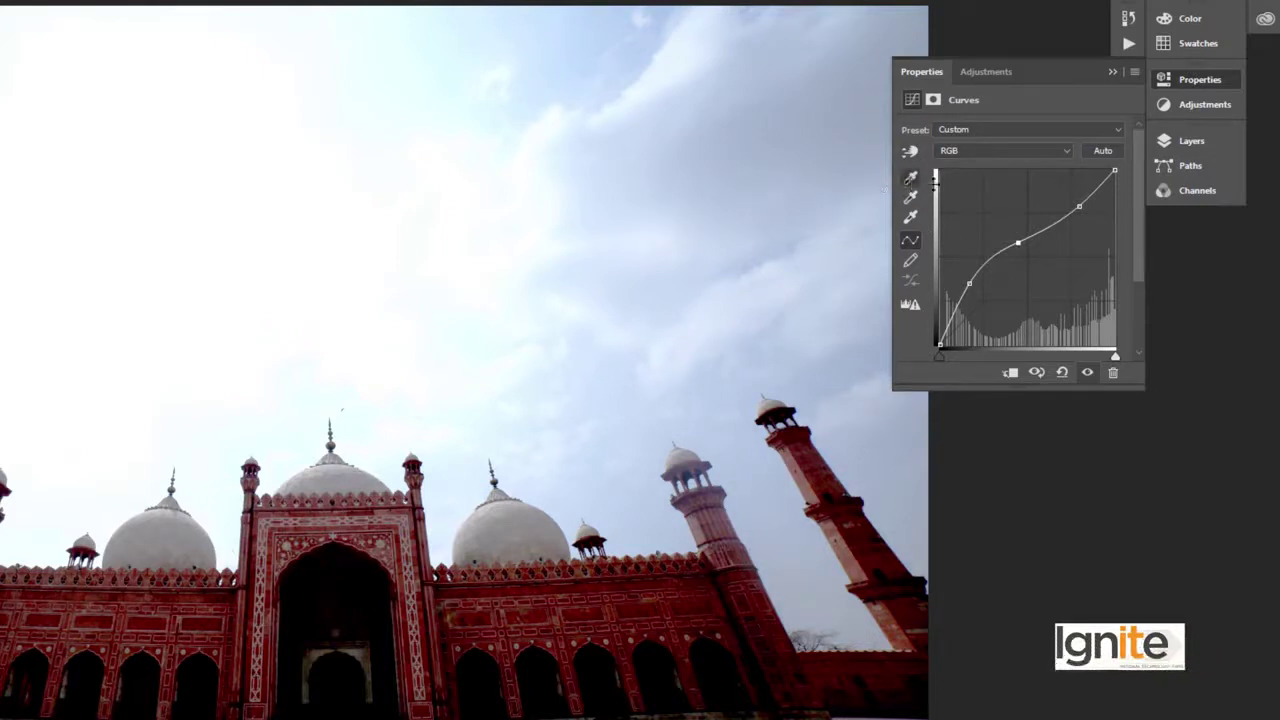
{"action": "left_click", "coordinate": [626, 251]}
{"action": "key", "text": "ctrl+z"}
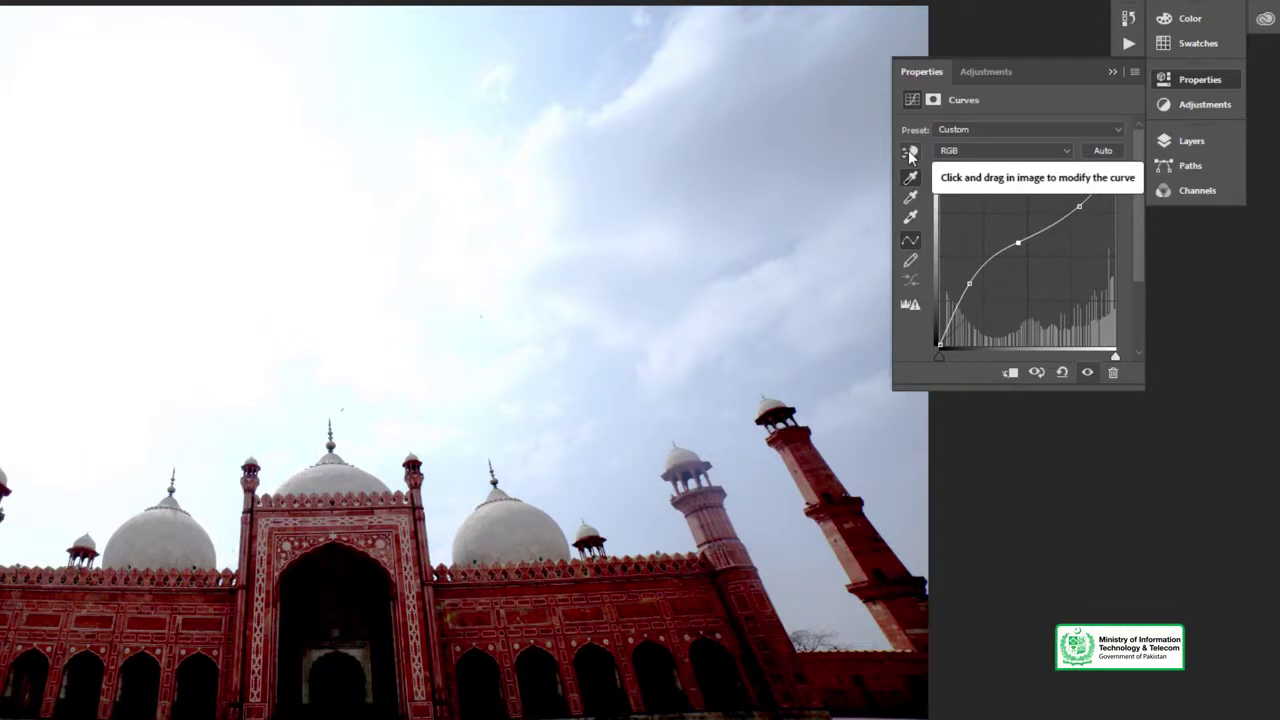
With the targeted adjustment tool, drag on the sky and domes to add brightening curve points.
{"action": "left_click", "coordinate": [910, 153]}
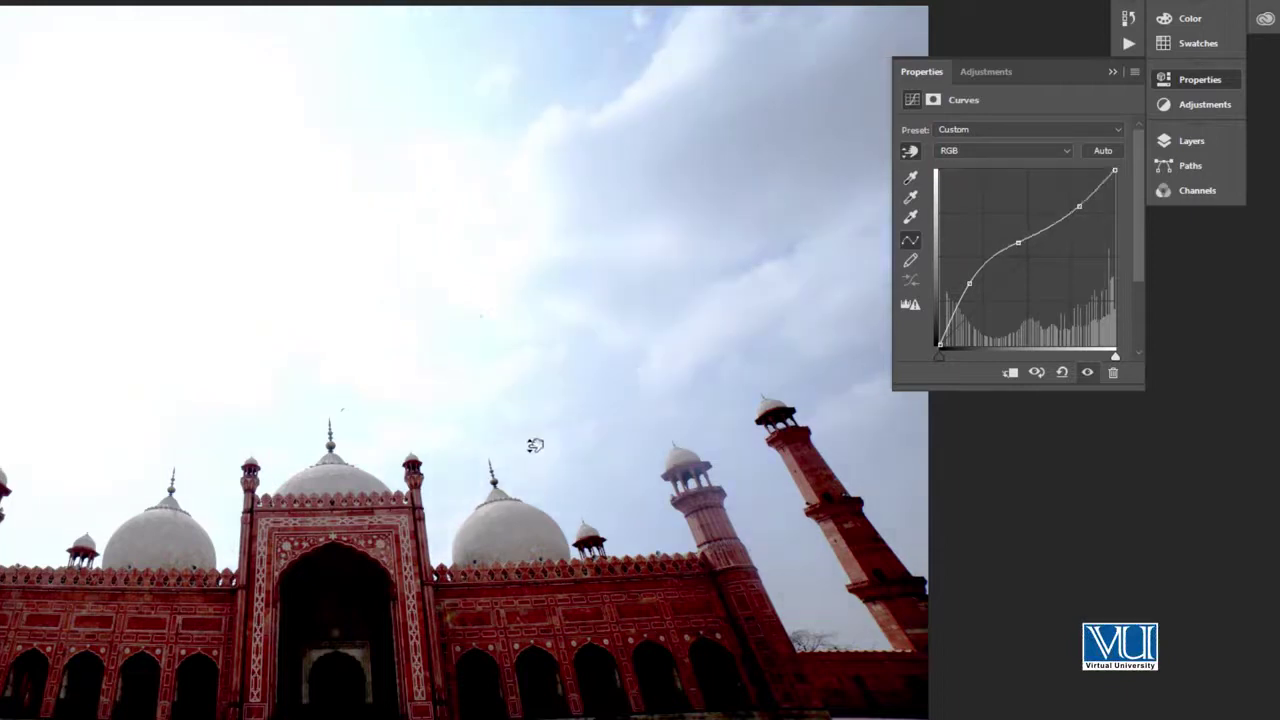
{"action": "mouse_move", "coordinate": [545, 448]}
{"action": "left_mouse_down"}
{"action": "mouse_move", "coordinate": [553, 482]}
{"action": "mouse_move", "coordinate": [571, 477]}
{"action": "left_mouse_up"}
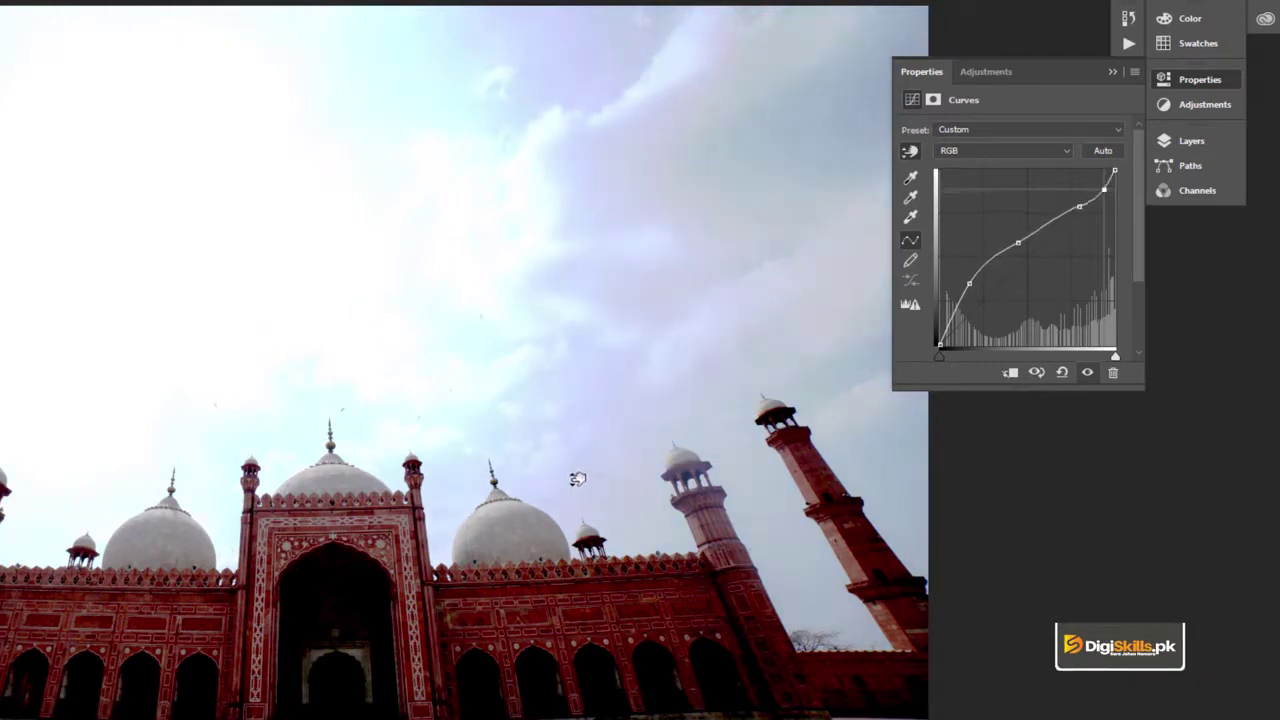
{"action": "left_click_drag", "start_coordinate": [507, 526], "coordinate": [512, 521]}
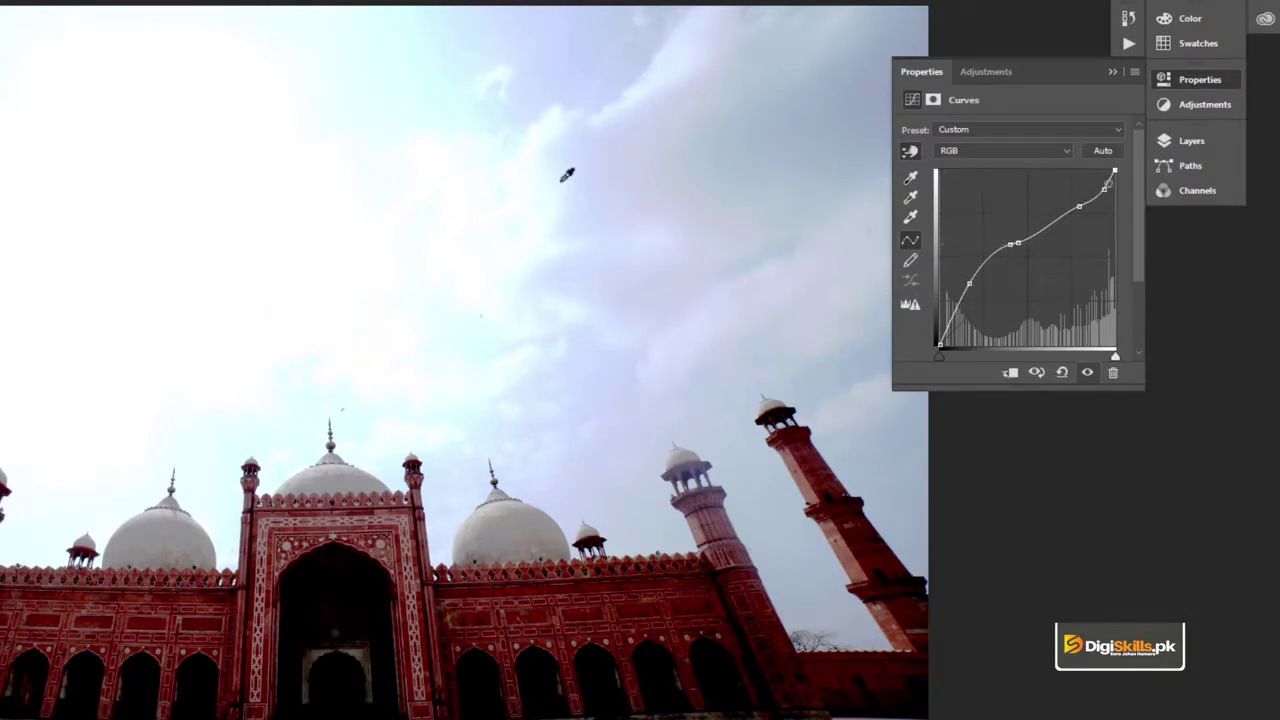
{"action": "left_click_drag", "start_coordinate": [574, 180], "coordinate": [580, 184]}
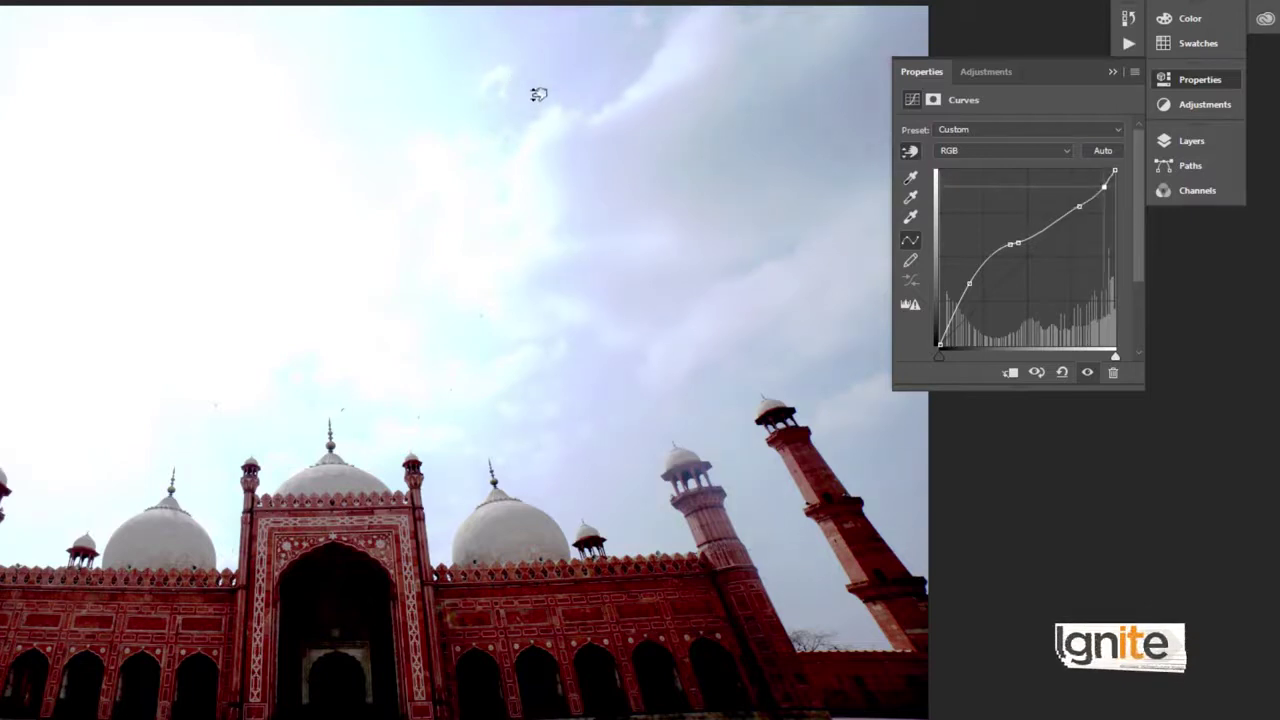
{"action": "left_click_drag", "start_coordinate": [540, 95], "coordinate": [553, 105]}
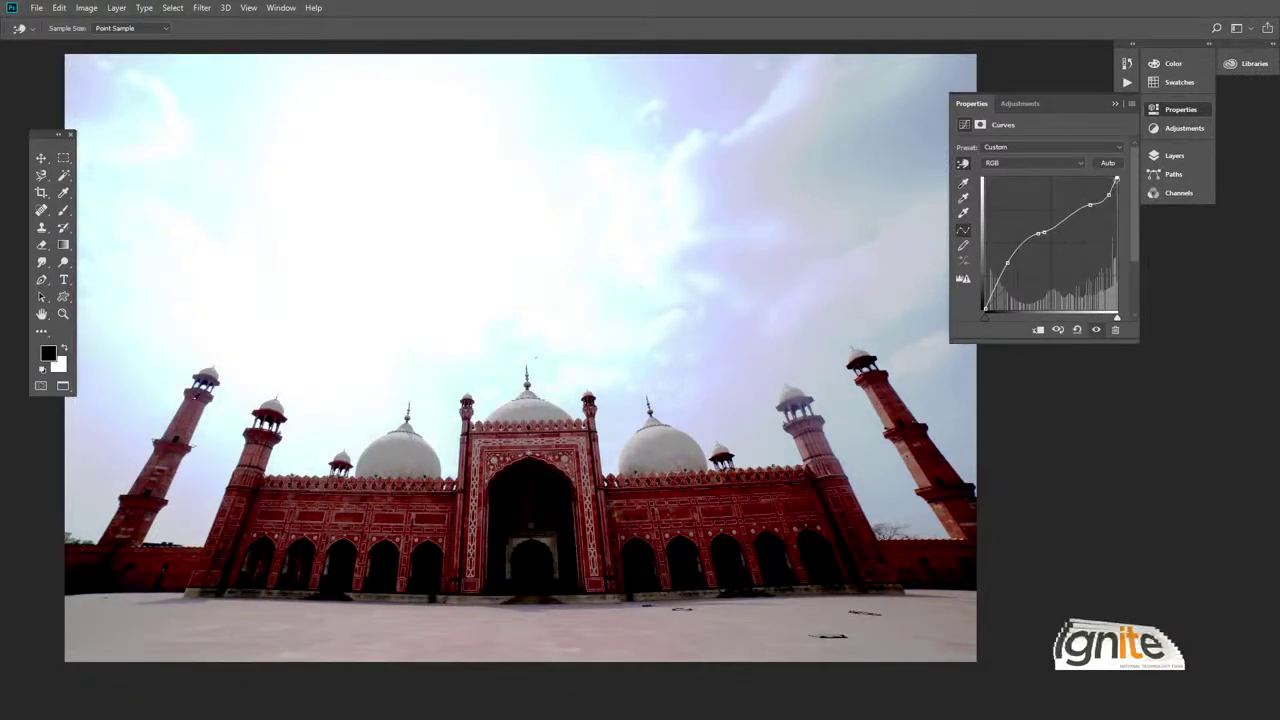
Drag on the sky, arch and ground to lift the shadows and upper tones.
{"action": "mouse_move", "coordinate": [216, 442]}
{"action": "left_mouse_down"}
{"action": "mouse_move", "coordinate": [214, 430]}
{"action": "mouse_move", "coordinate": [222, 440]}
{"action": "left_mouse_up"}
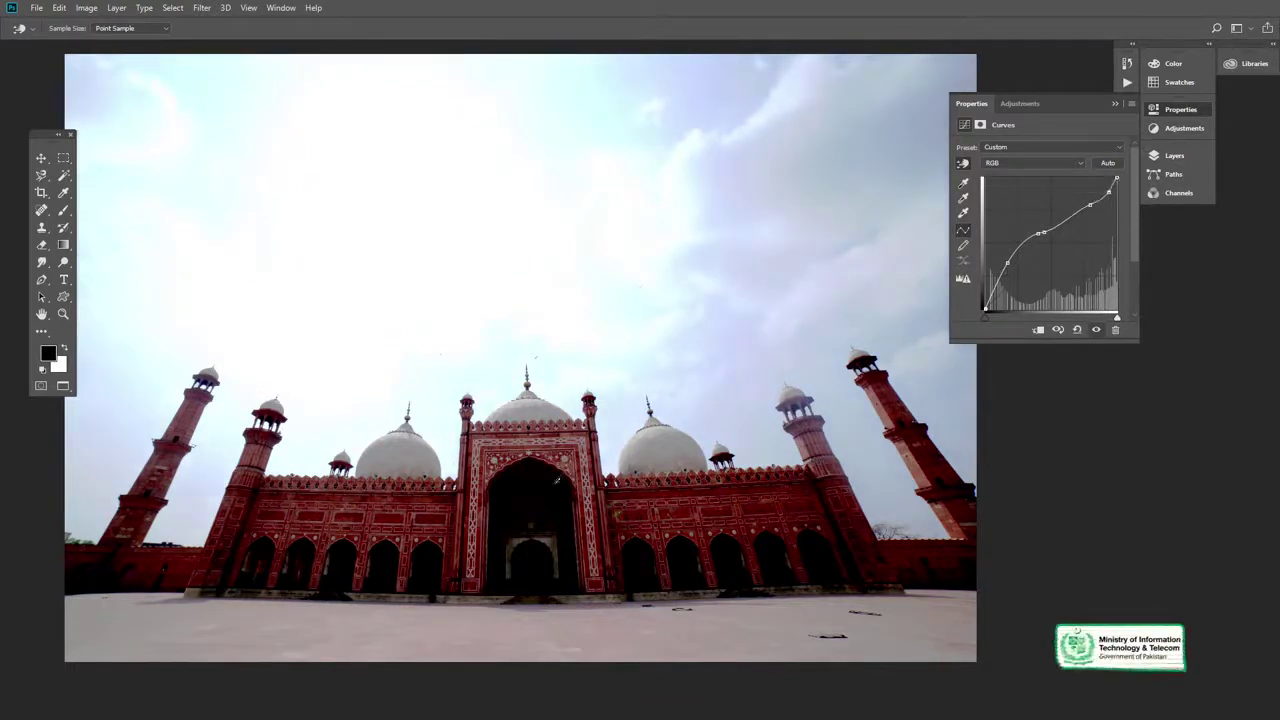
{"action": "left_click_drag", "start_coordinate": [558, 480], "coordinate": [562, 465]}
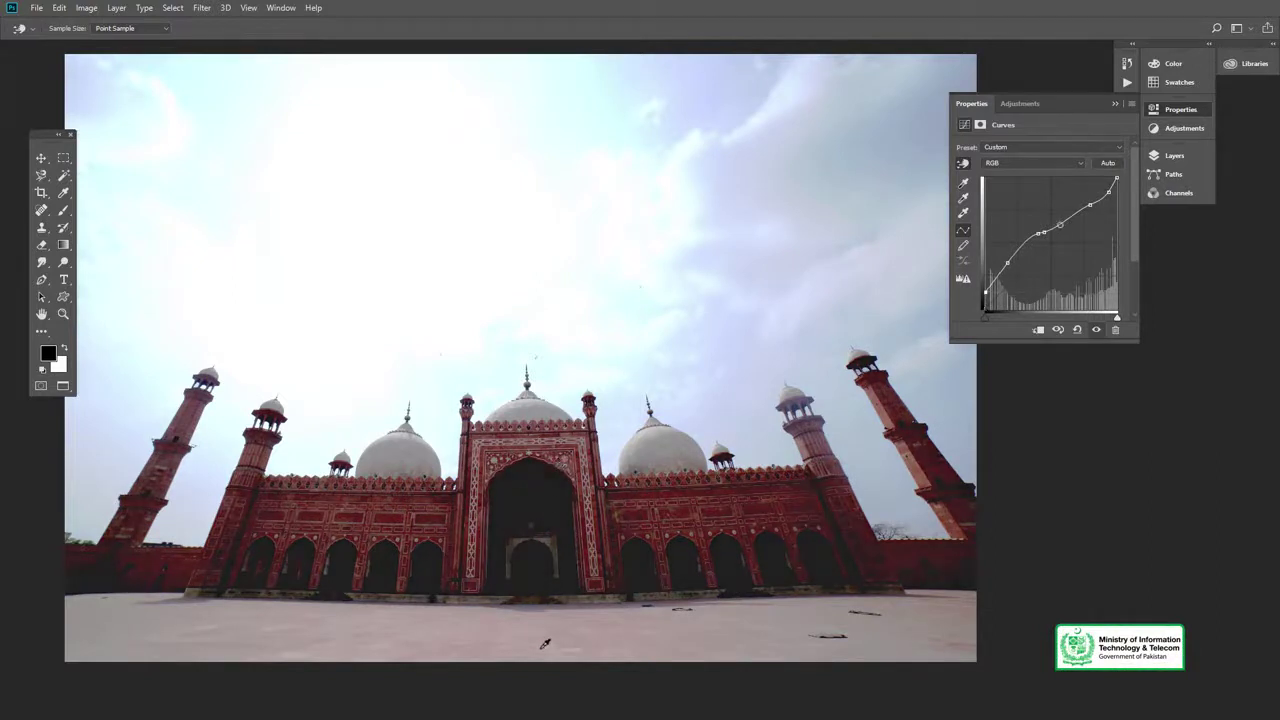
{"action": "left_click_drag", "start_coordinate": [544, 646], "coordinate": [546, 637]}
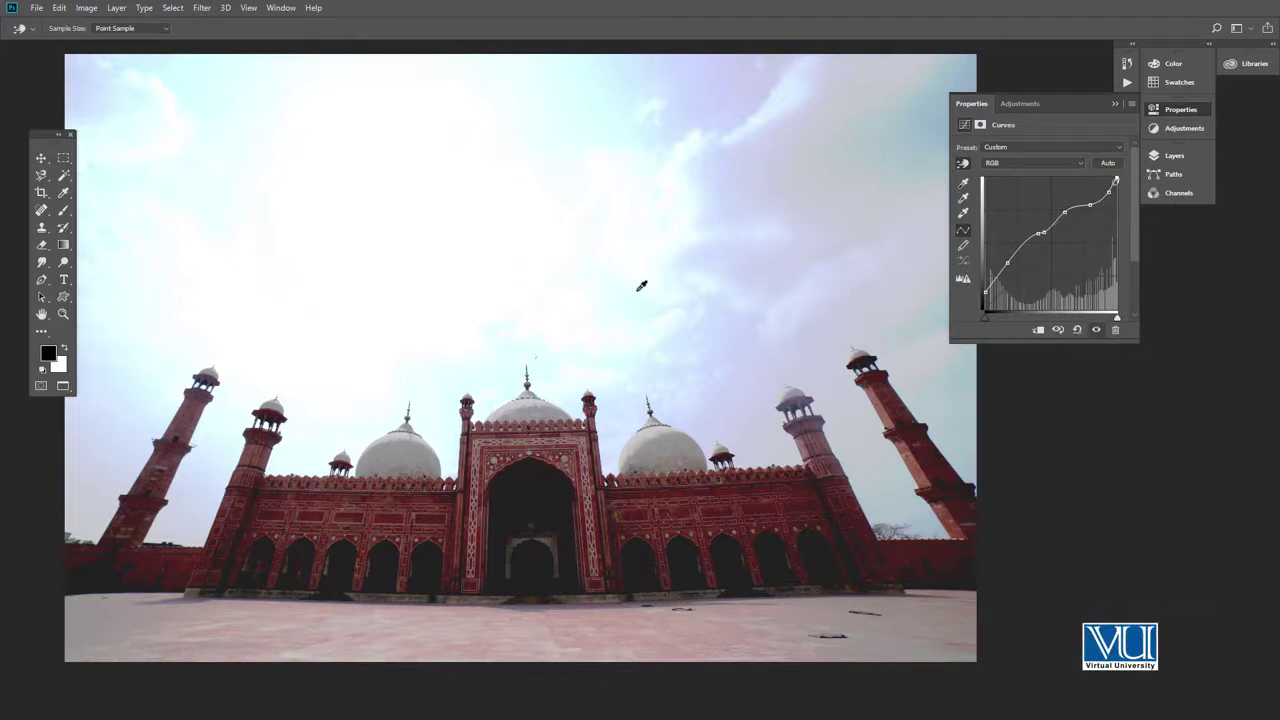
Hide the Curves 1, Levels 1 and Brightness/Contrast layers to compare Layer 0, then show them again.
{"action": "left_click", "coordinate": [1191, 113]}
{"action": "key", "text": "F7"}
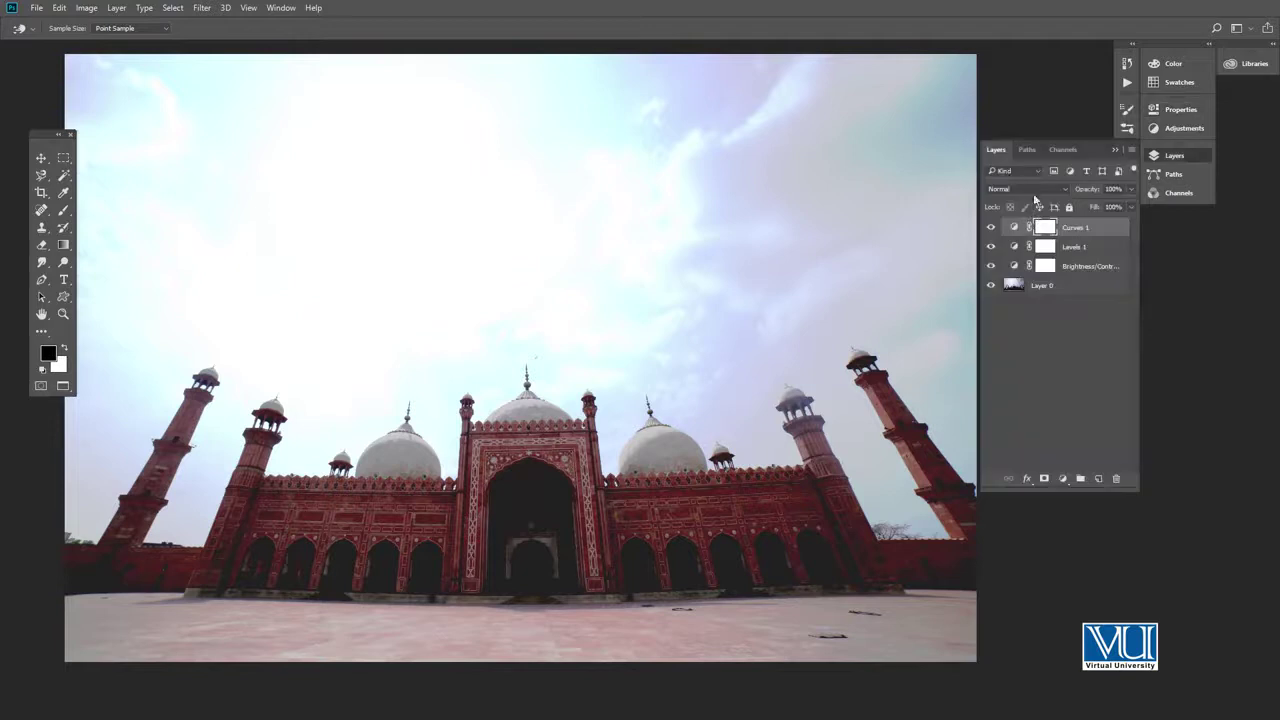
{"action": "left_click", "coordinate": [991, 227]}
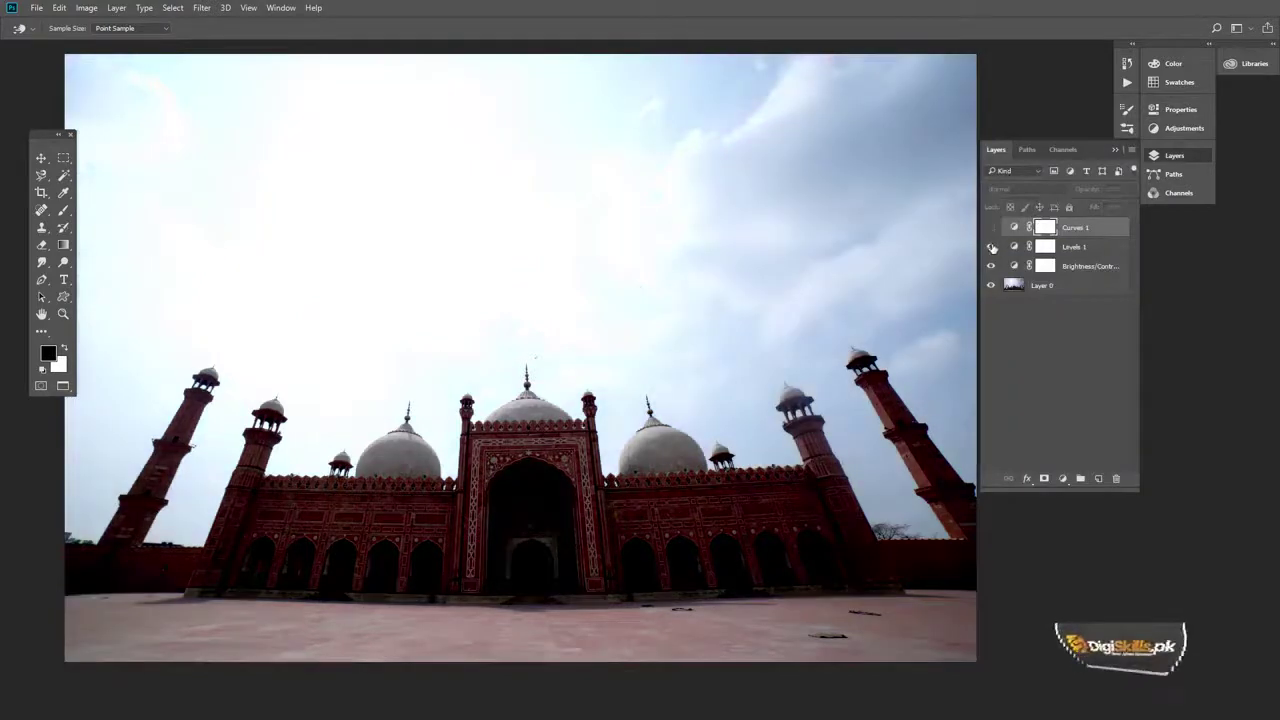
{"action": "left_click", "coordinate": [991, 246]}
{"action": "left_click", "coordinate": [991, 266]}
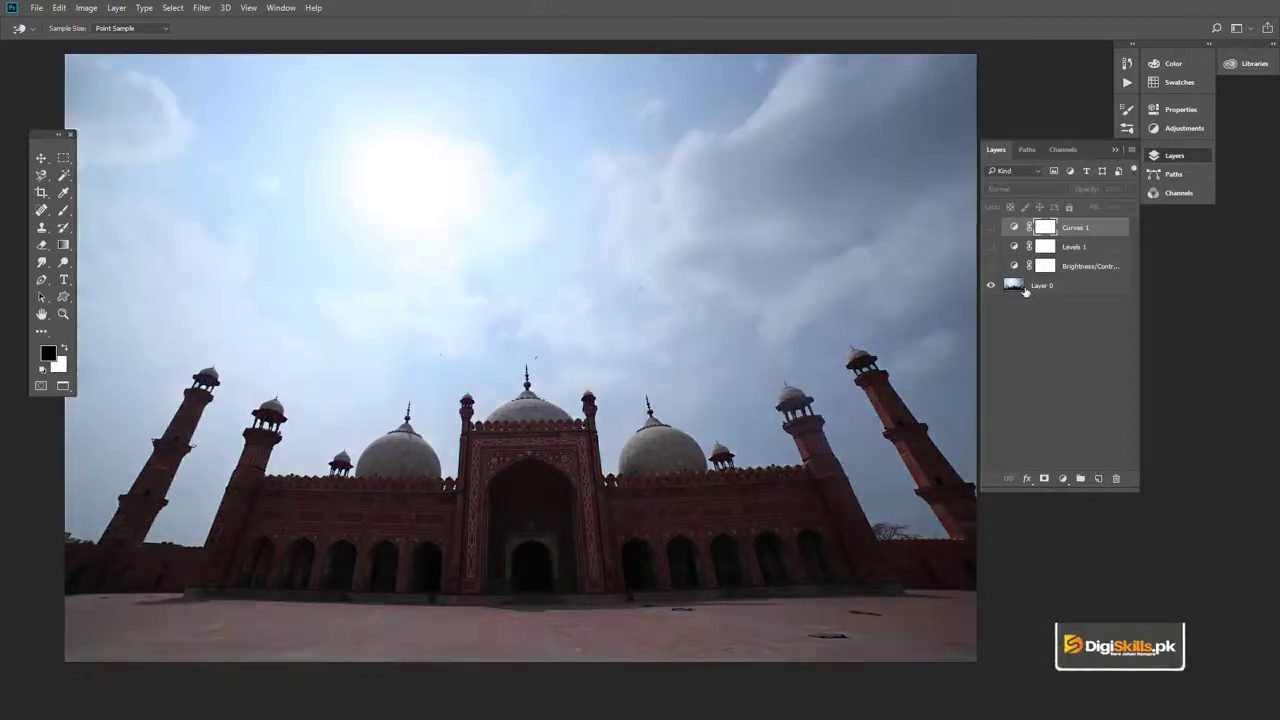
{"action": "left_click", "coordinate": [1021, 288]}
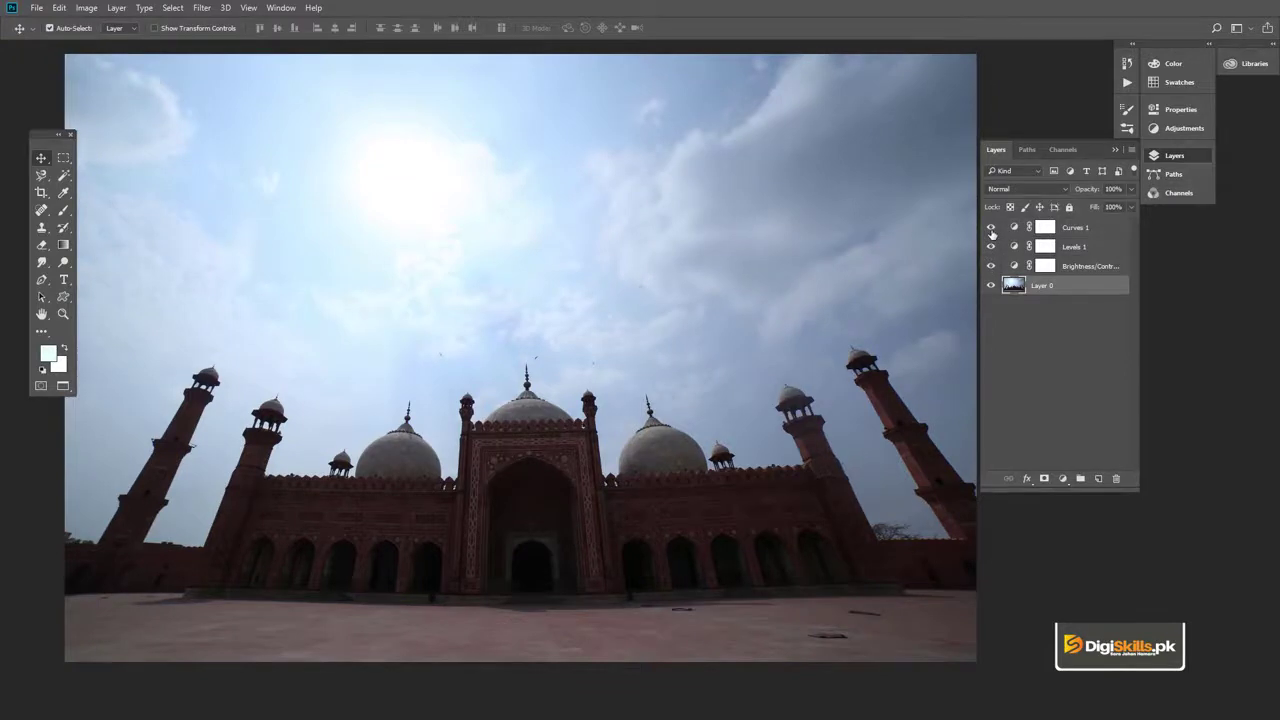
{"action": "left_click", "coordinate": [991, 230]}
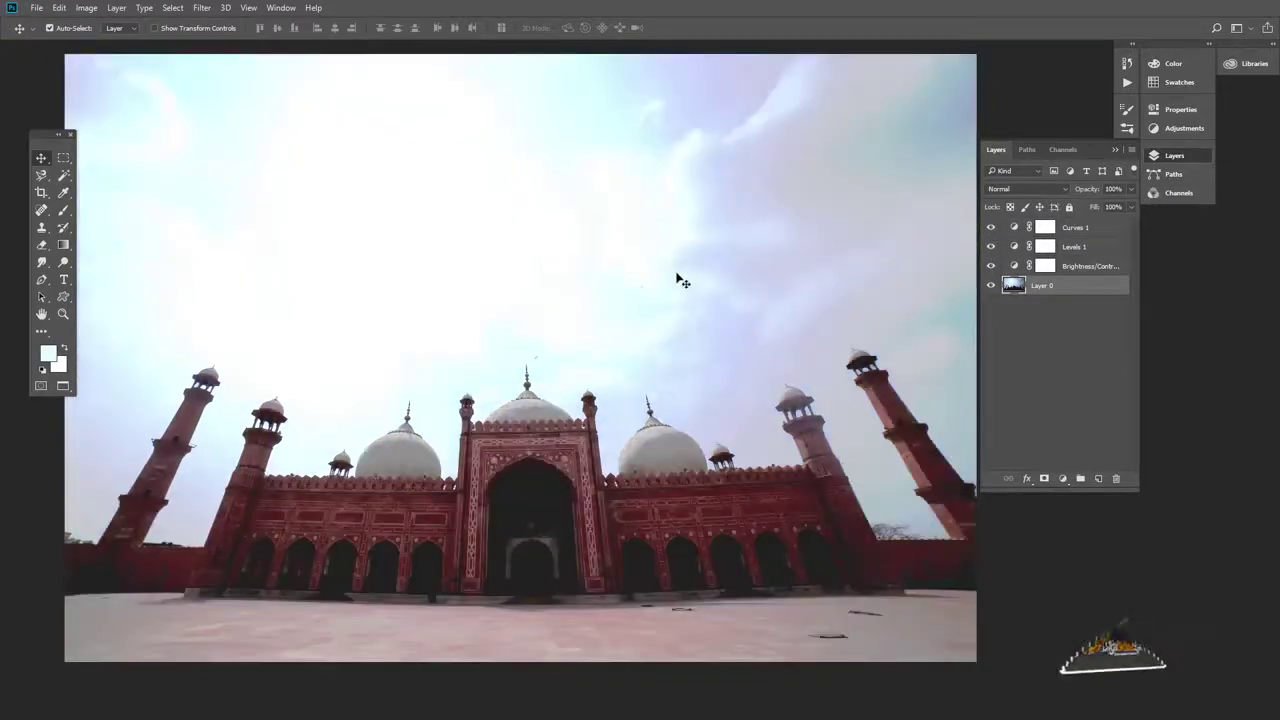